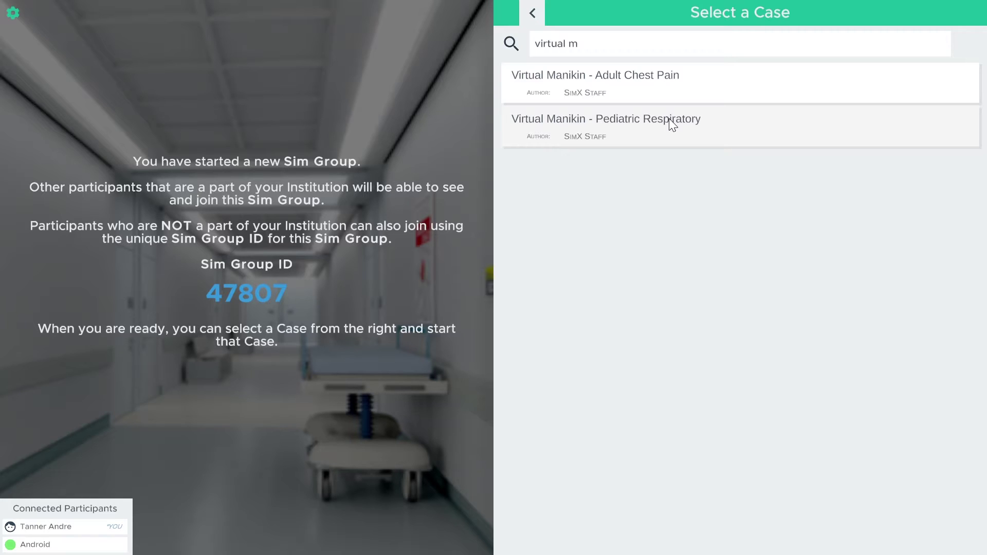
Open the Virtual Manikin - Adult Chest Pain result from the case search list
left_click(580, 78)
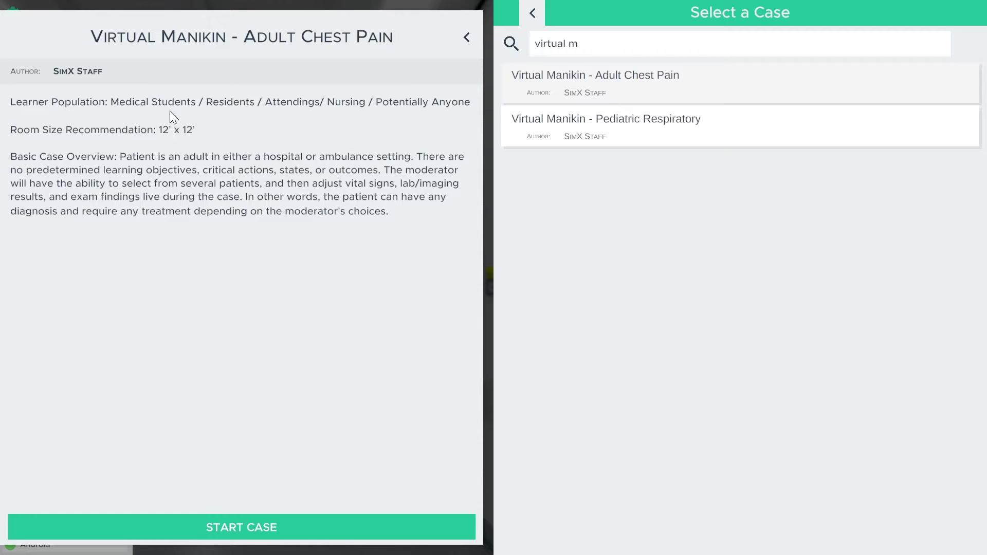
Start the Adult Chest Pain case with a different simulated patient, environment set to ED Room
left_click(232, 523)
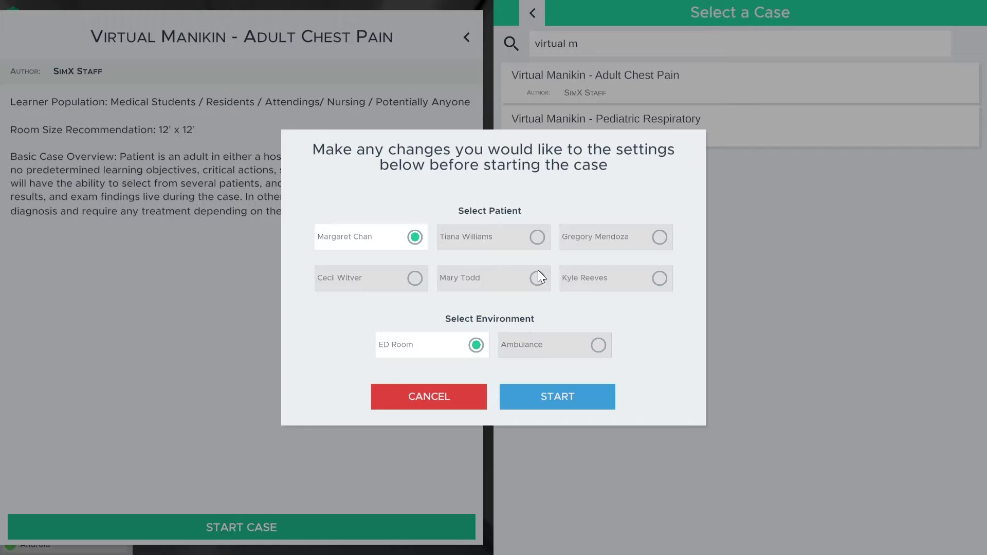
left_click(377, 276)
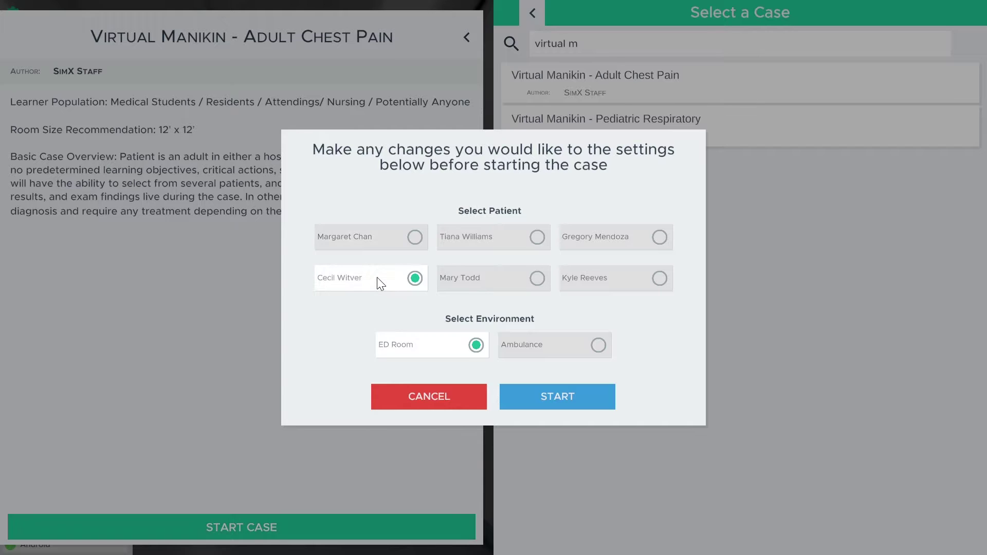
left_click(560, 349)
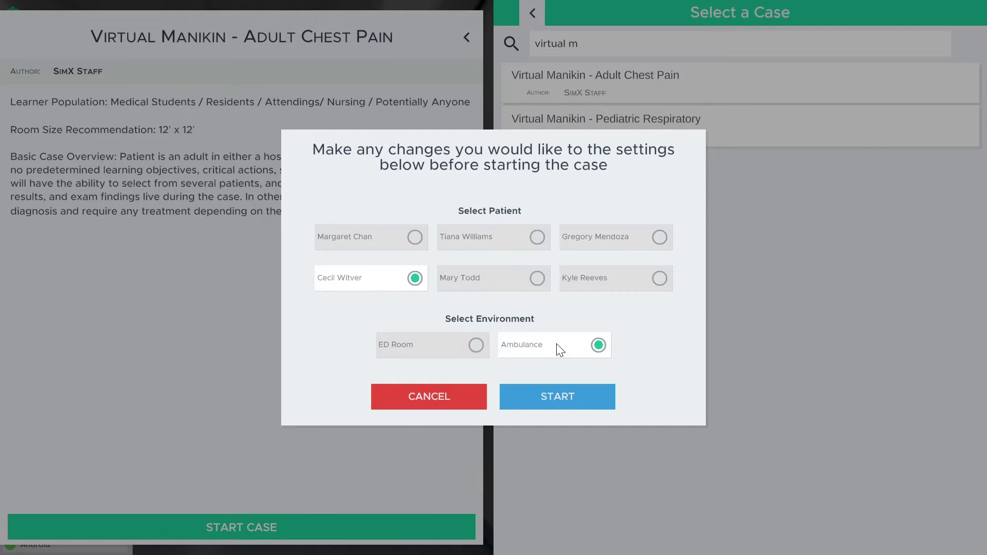
left_click(416, 346)
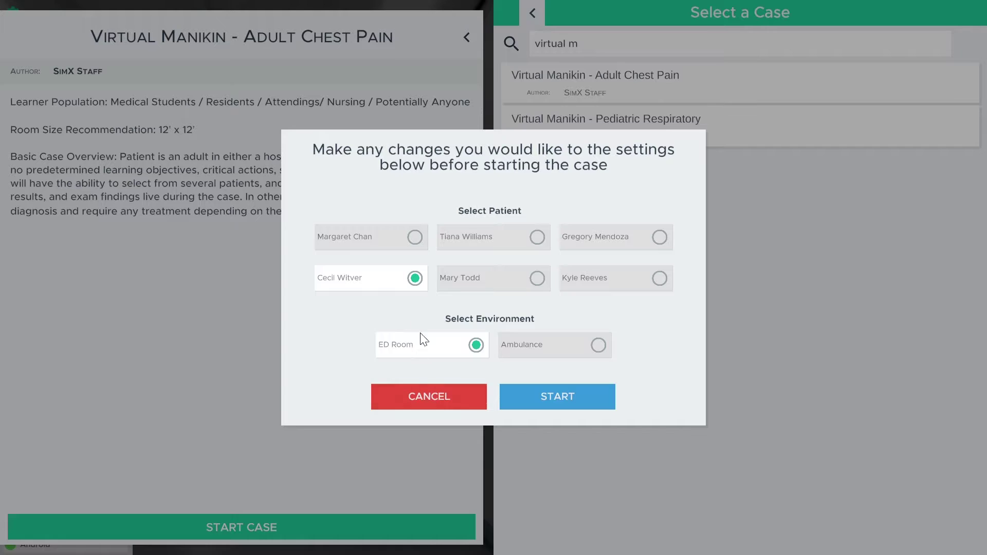
left_click(547, 399)
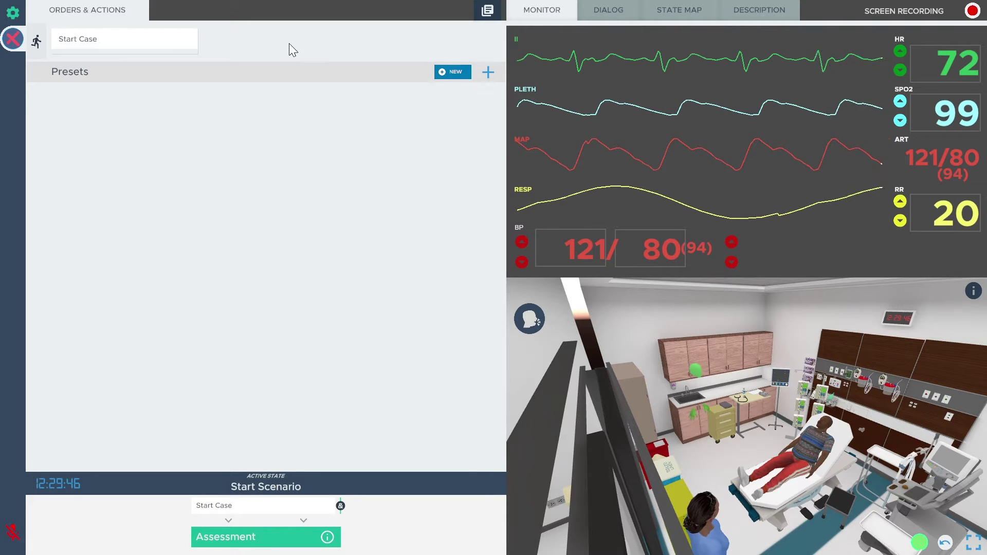
Start the scenario so the case advances from Start Scenario to Assessment
left_click(119, 39)
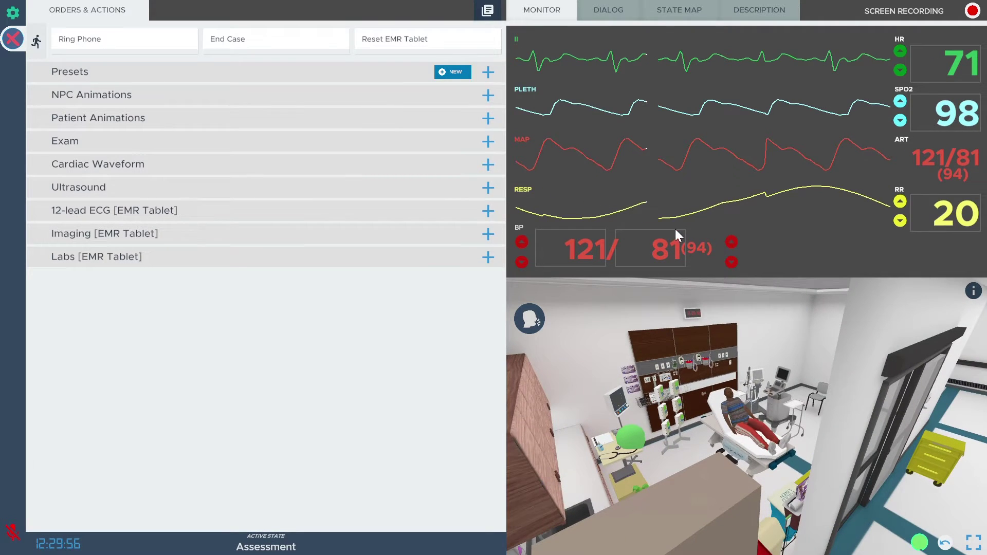
left_click_drag(696, 389, 659, 319)
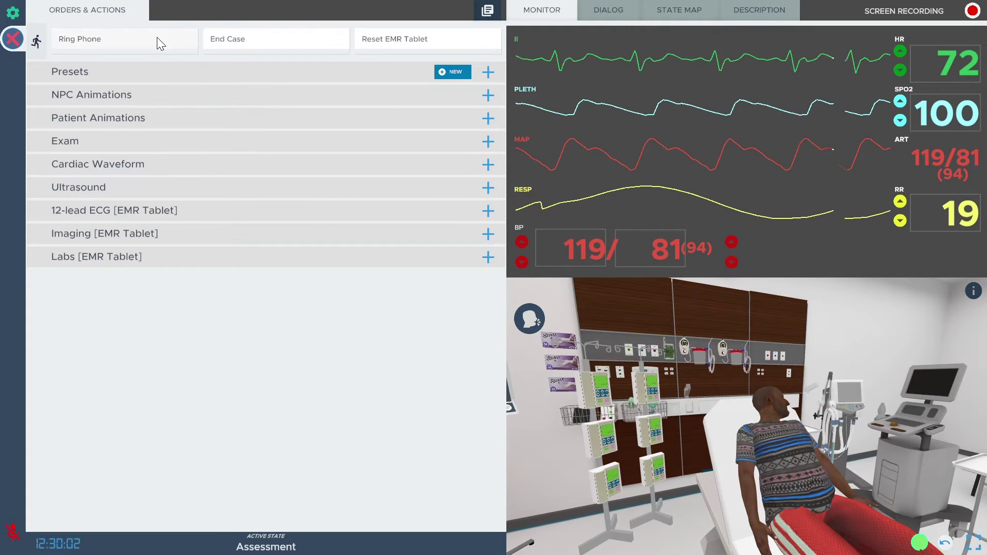
Trigger 'NPC Starts Chest Compressions' from NPC Animations presets, then 'NPC Stops Chest Compressions'
left_click(116, 69)
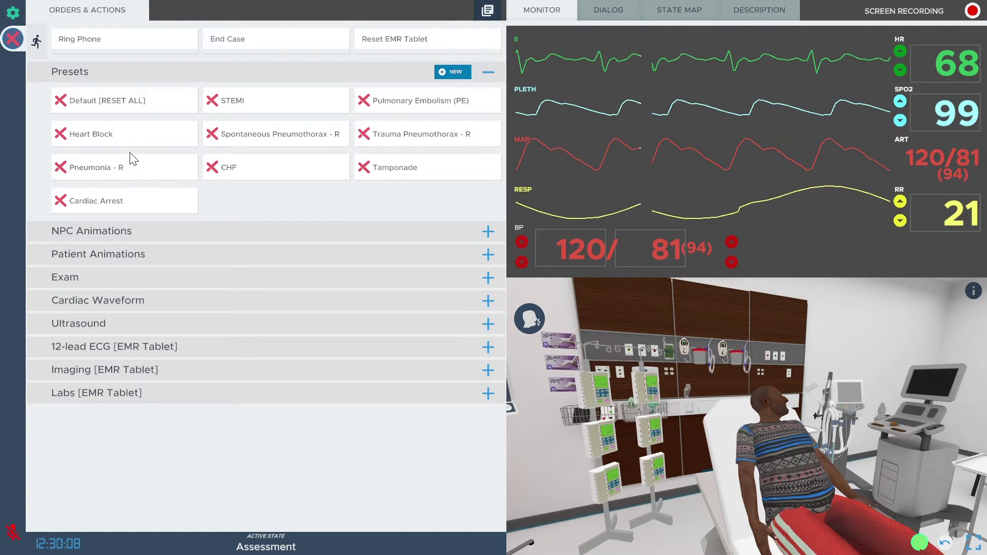
left_click(147, 235)
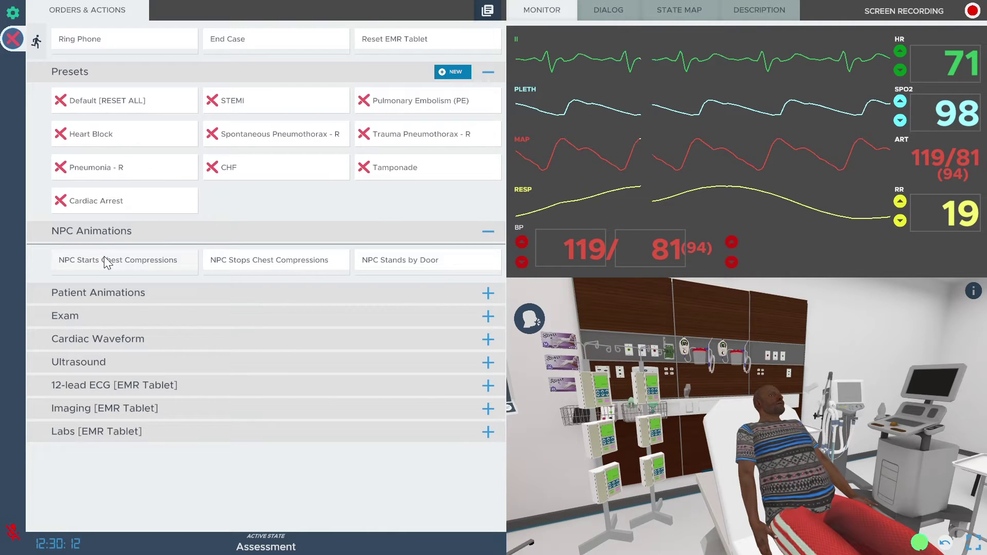
left_click_drag(695, 399, 890, 384)
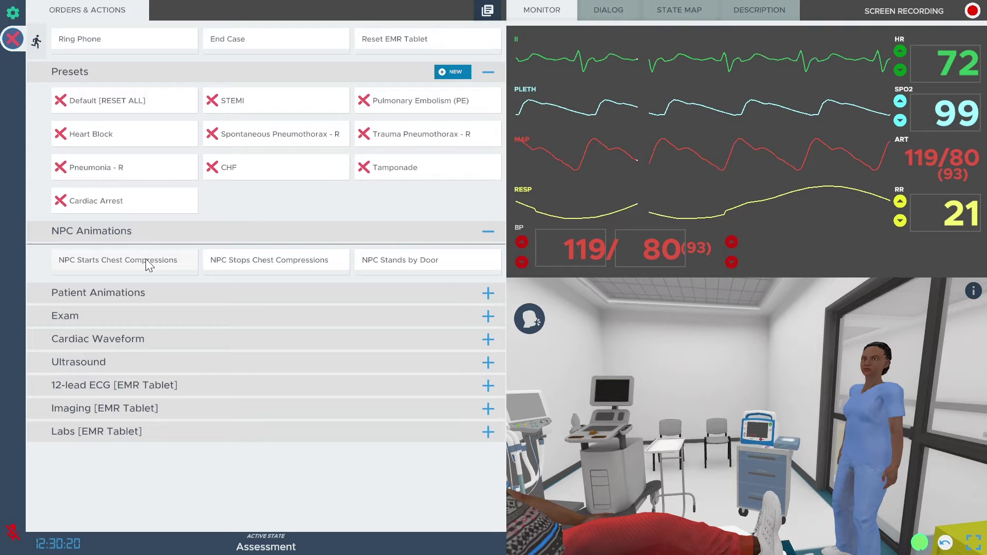
left_click(104, 261)
left_click_drag(708, 399, 597, 381)
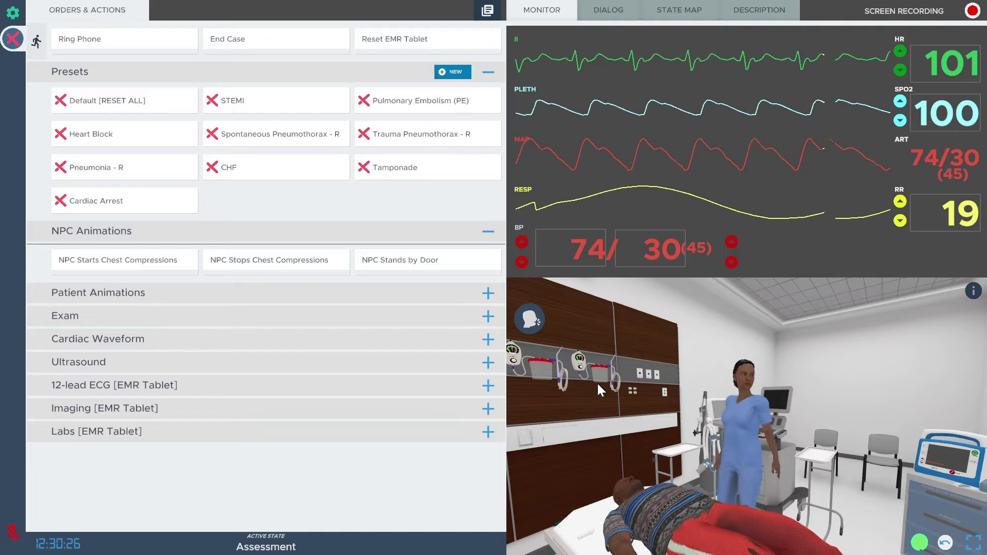
left_click(227, 260)
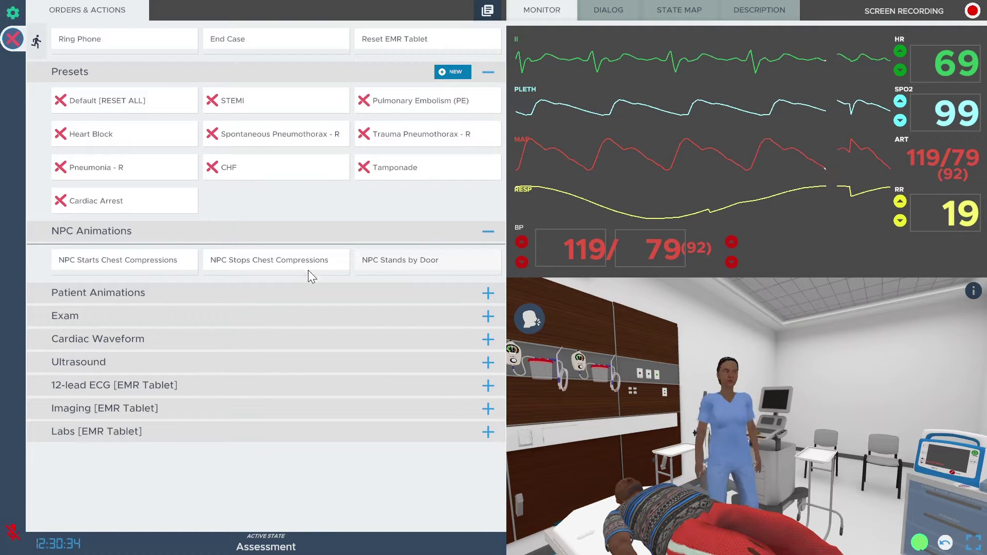
left_click(132, 293)
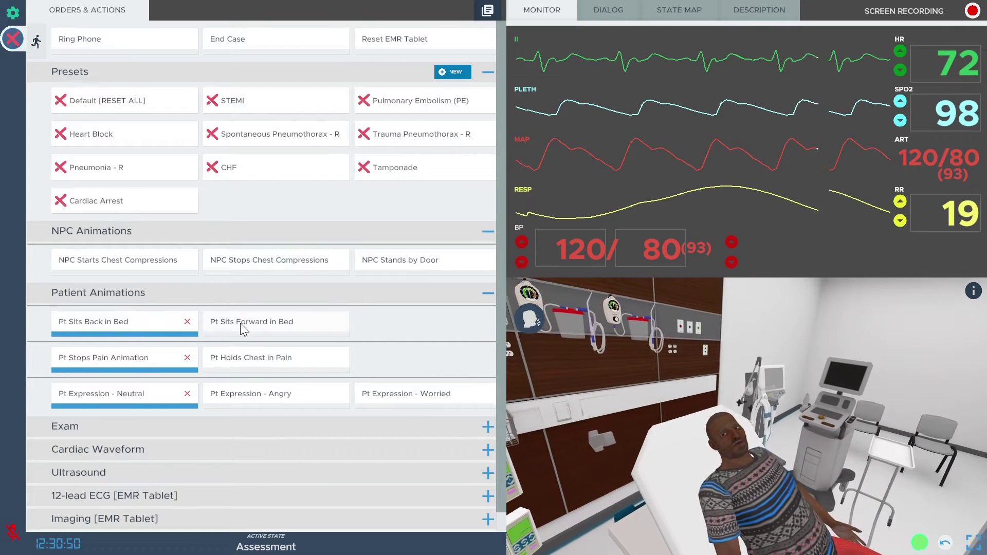
Apply 'Pt Sits Forward in Bed', then 'Pt Holds Chest in Pain', then 'Pt Stops Pain Animation'
left_click(240, 323)
scroll(288, 394, "down", 1)
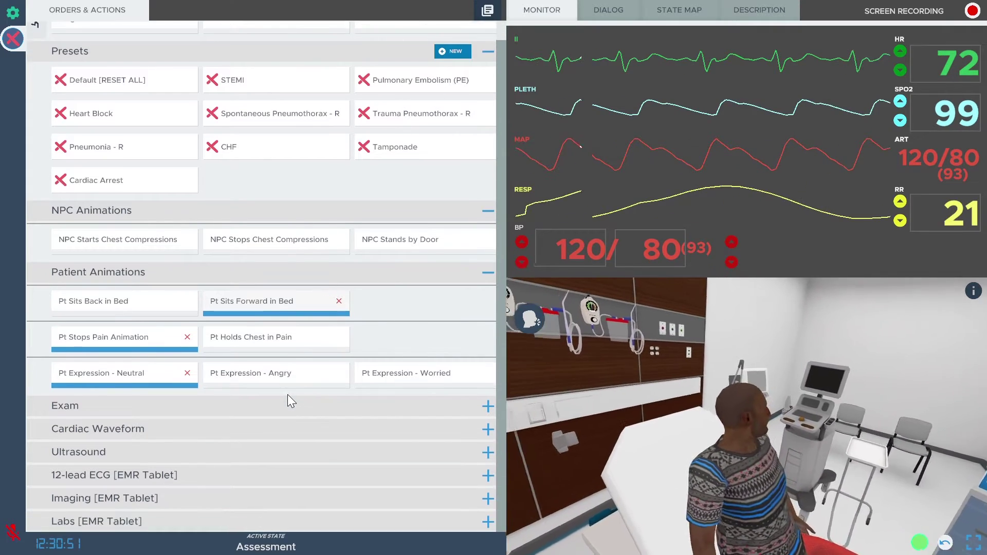
left_click(253, 338)
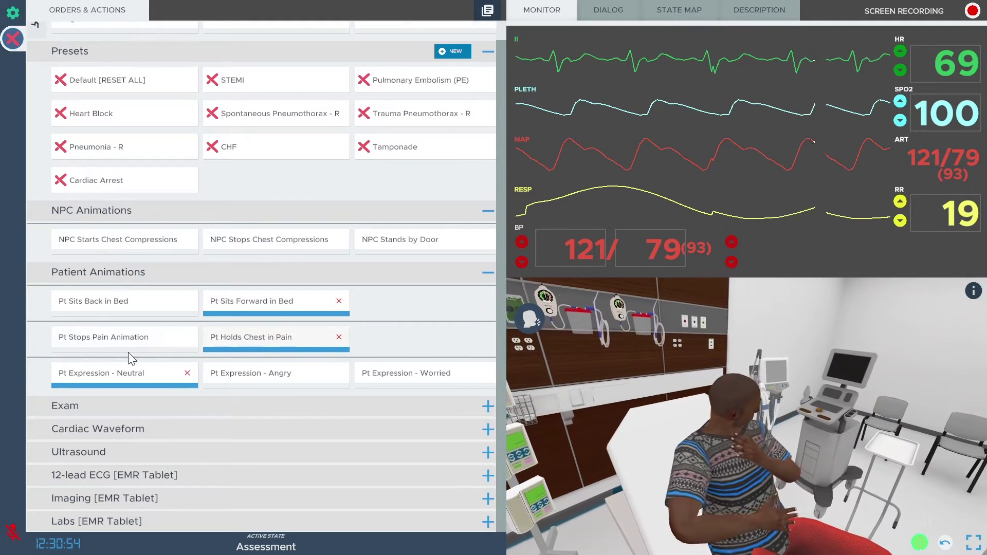
left_click(99, 338)
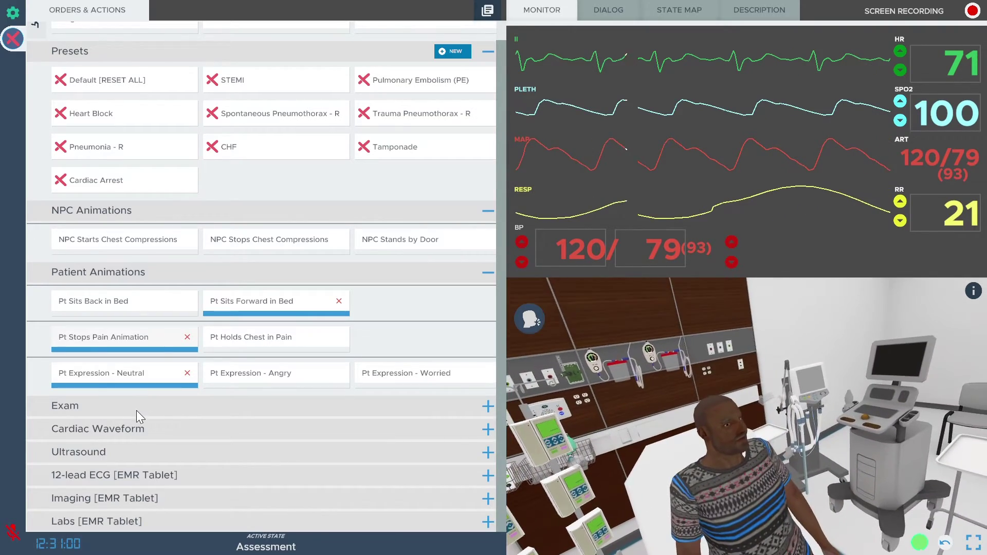
In the Exam section, apply the 'Temp - 38.5 C' finding
left_click(137, 411)
scroll(138, 412, "down", 3)
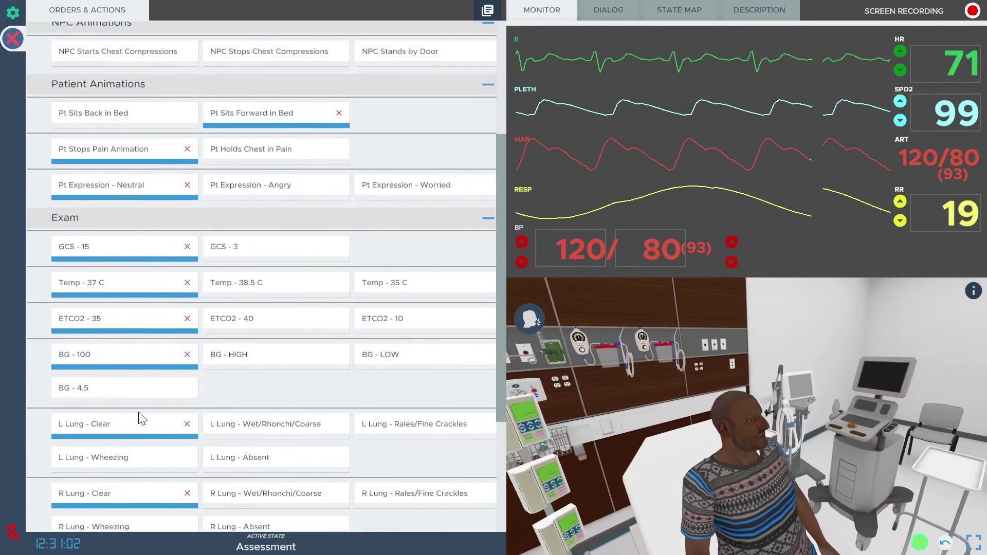
scroll(138, 414, "down", 2)
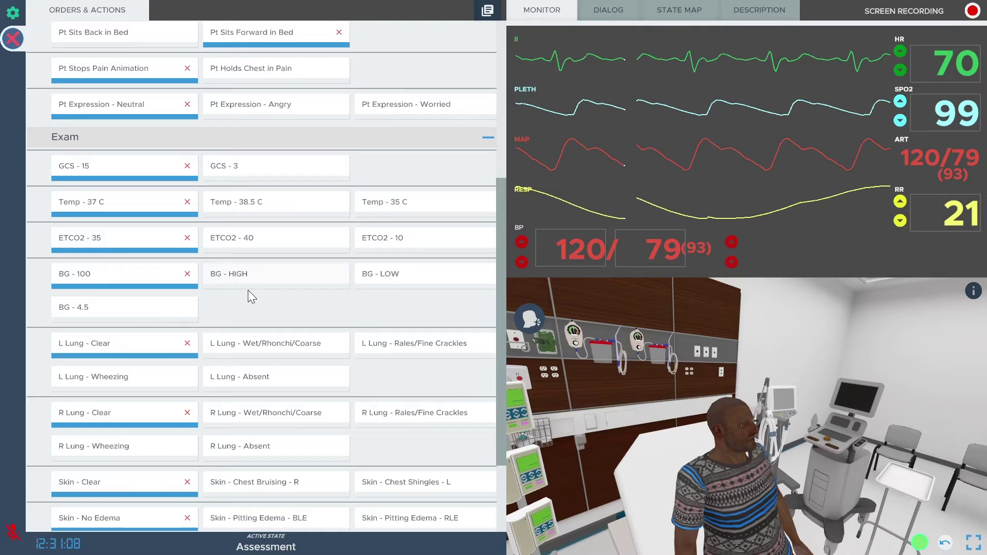
scroll(242, 291, "down", 1)
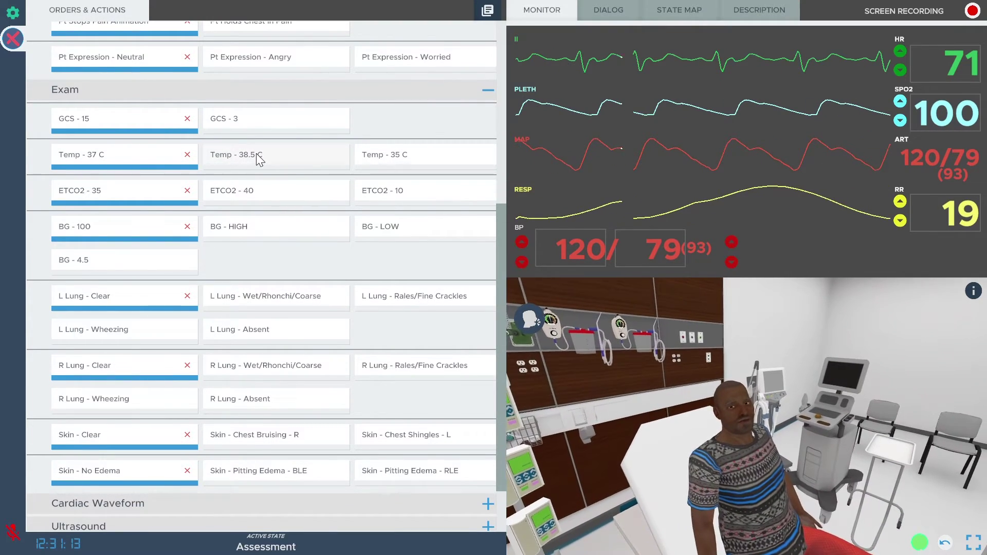
left_click(258, 157)
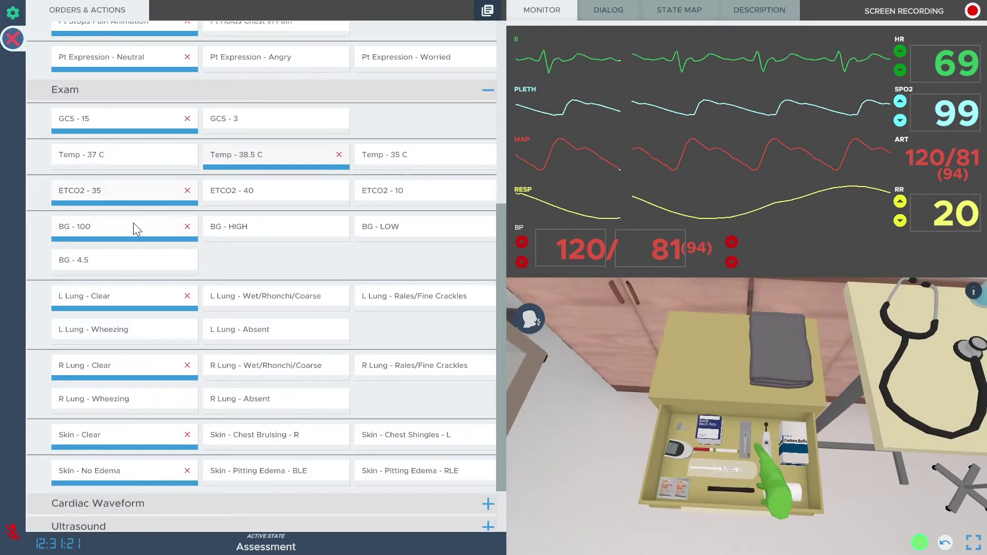
scroll(202, 305, "down", 1)
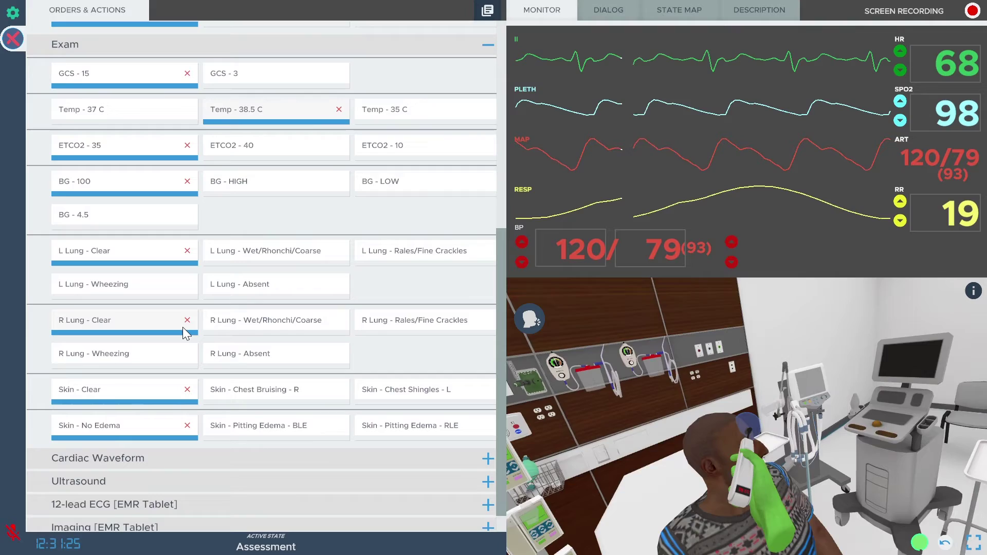
scroll(183, 327, "down", 1)
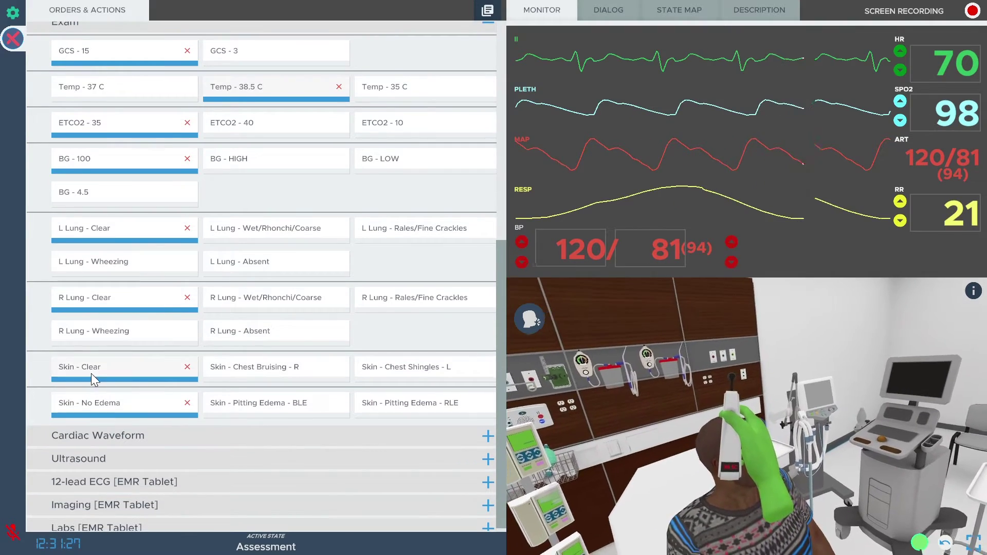
scroll(121, 406, "down", 1)
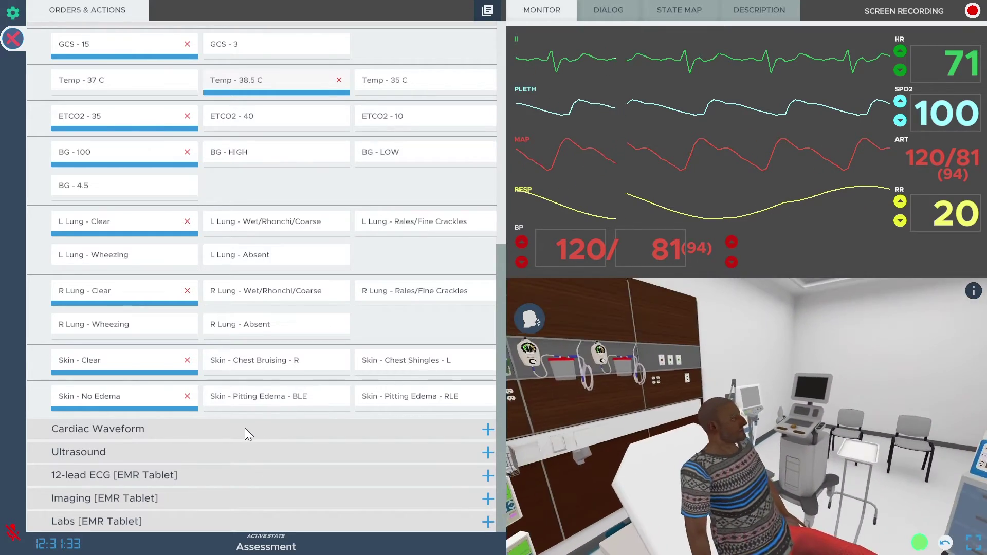
Expand the Cardiac Waveform section to show its Rhythm options, with Rhythm - Sinus applied
left_click(196, 429)
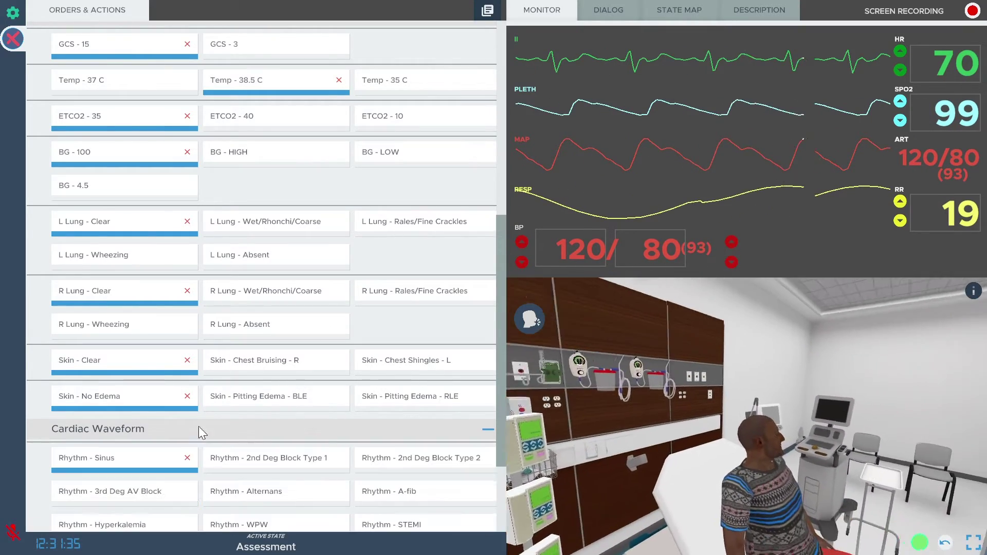
scroll(291, 366, "down", 2)
scroll(291, 366, "down", 1)
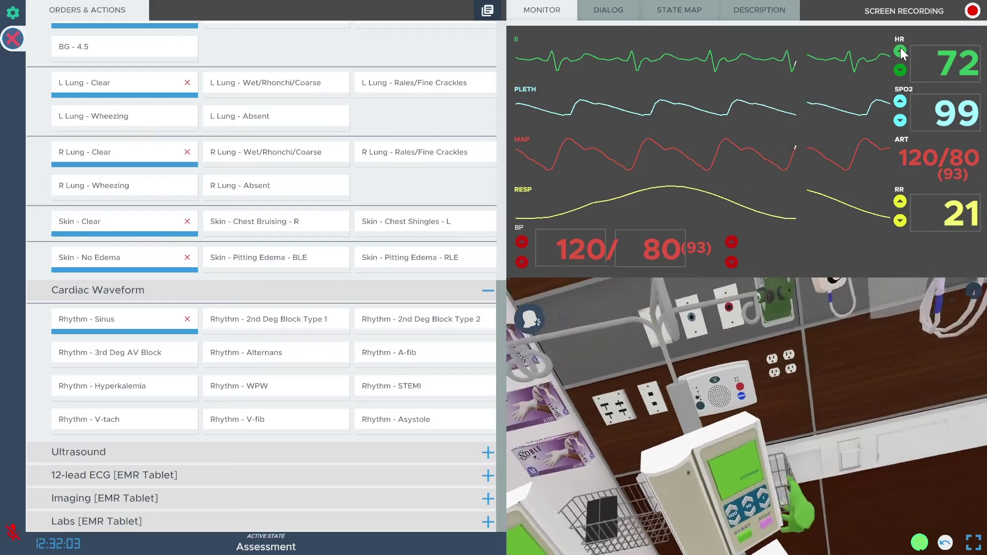
Adjust the monitor's heart rate and set the target SpO2 value to 85
left_click(901, 52)
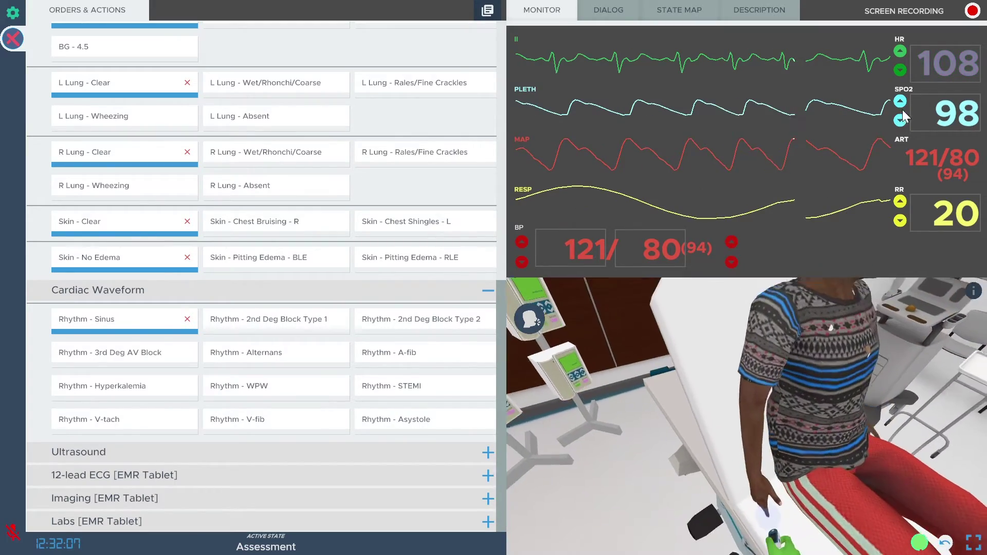
left_click(900, 120)
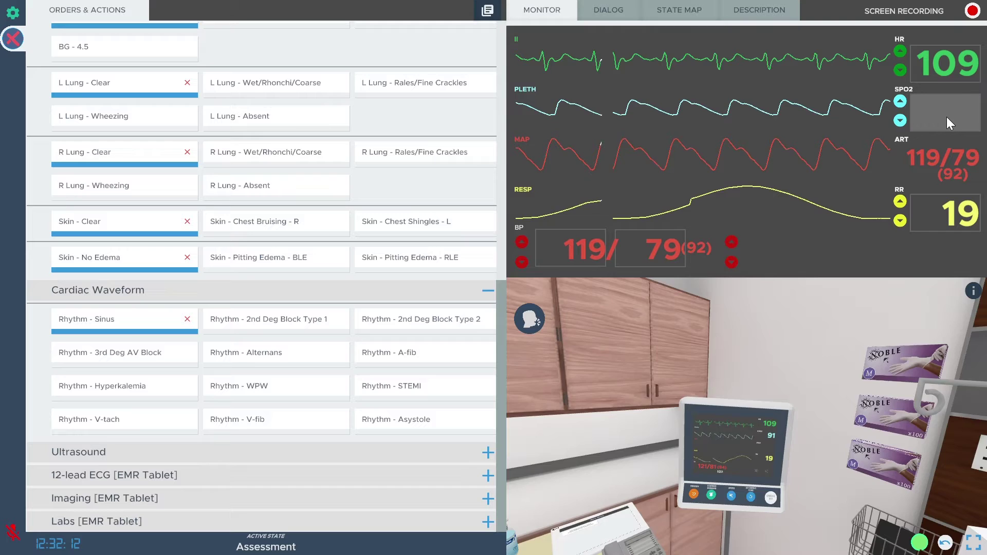
type("85")
key("Return")
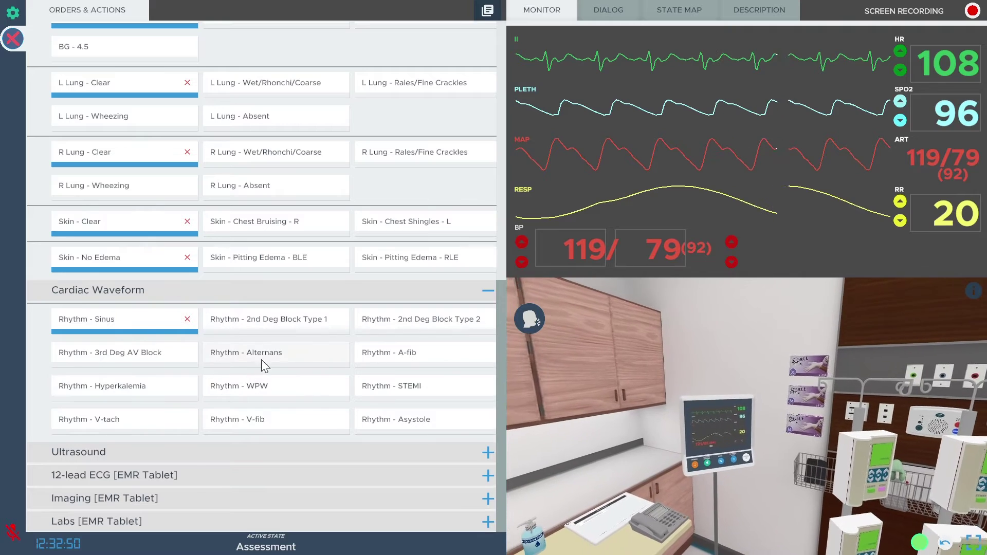
Switch the rhythm from A-fib to V-tach, then view the patient in the fullscreen 3D room
left_click(390, 355)
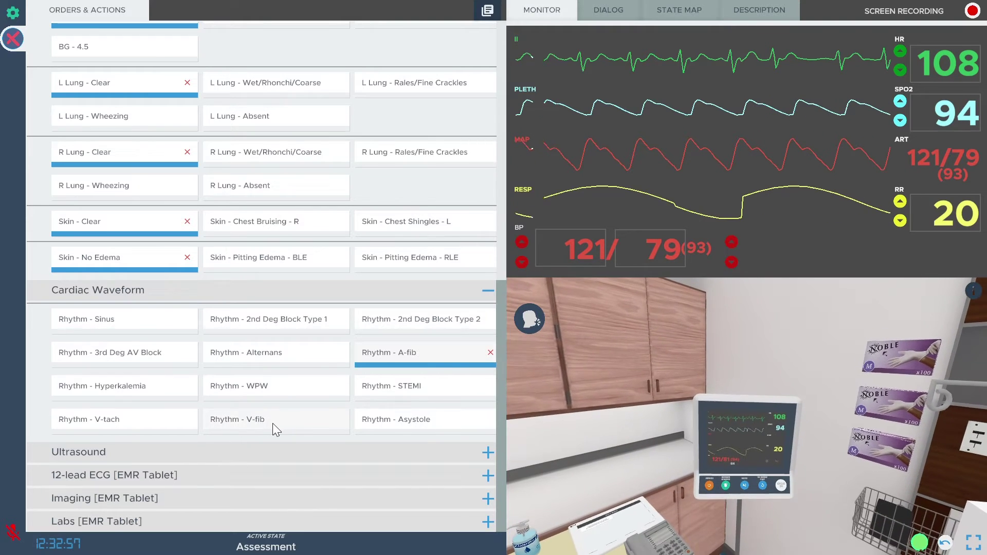
left_click(124, 421)
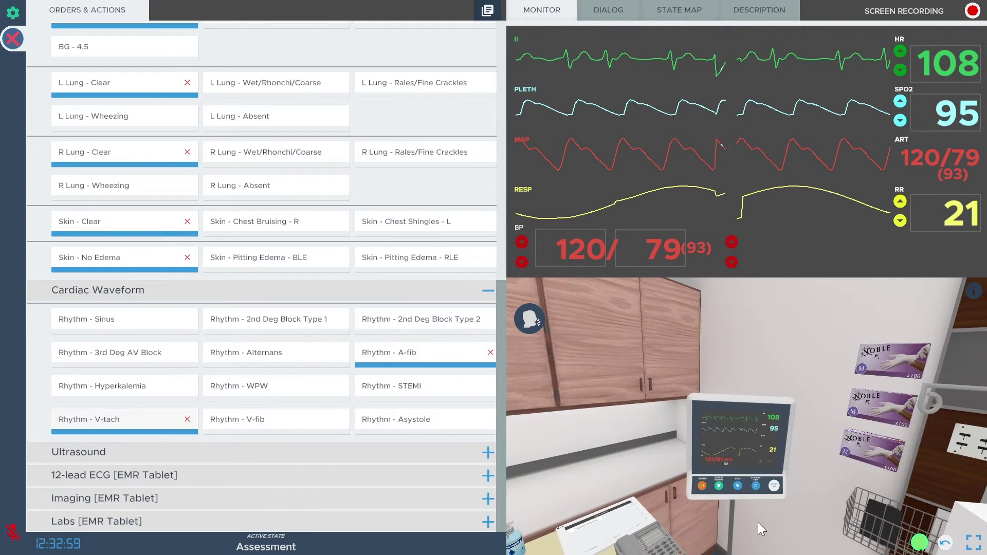
left_click(974, 544)
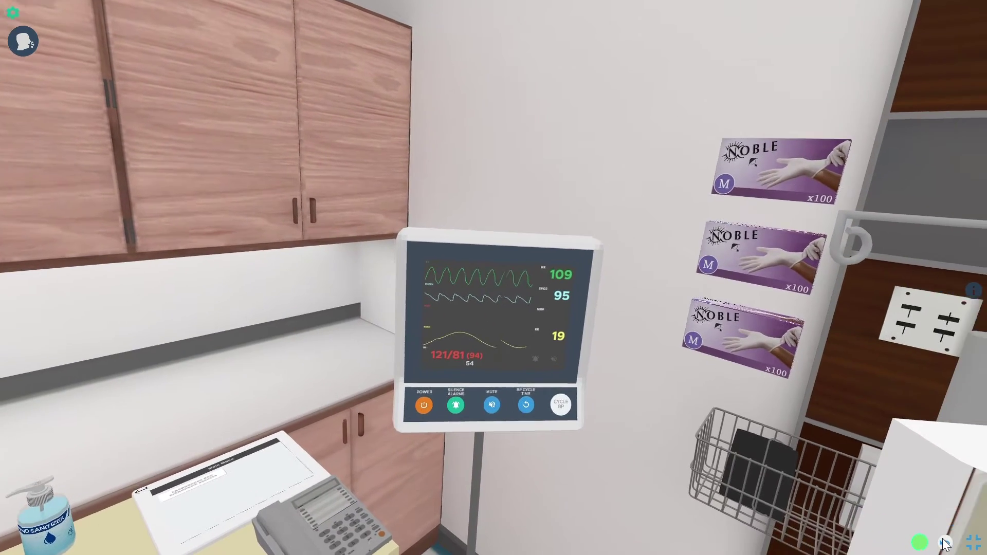
left_click(946, 543)
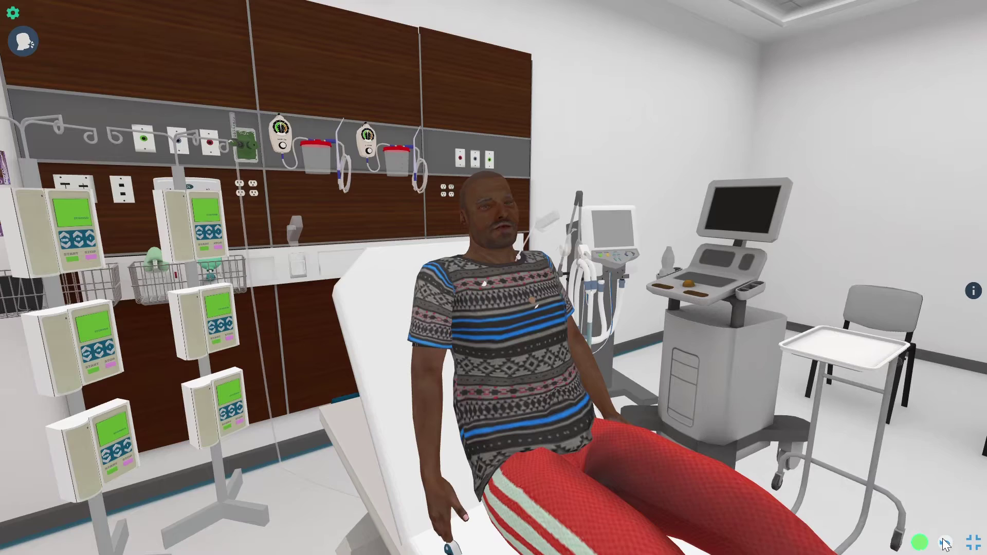
left_click(975, 545)
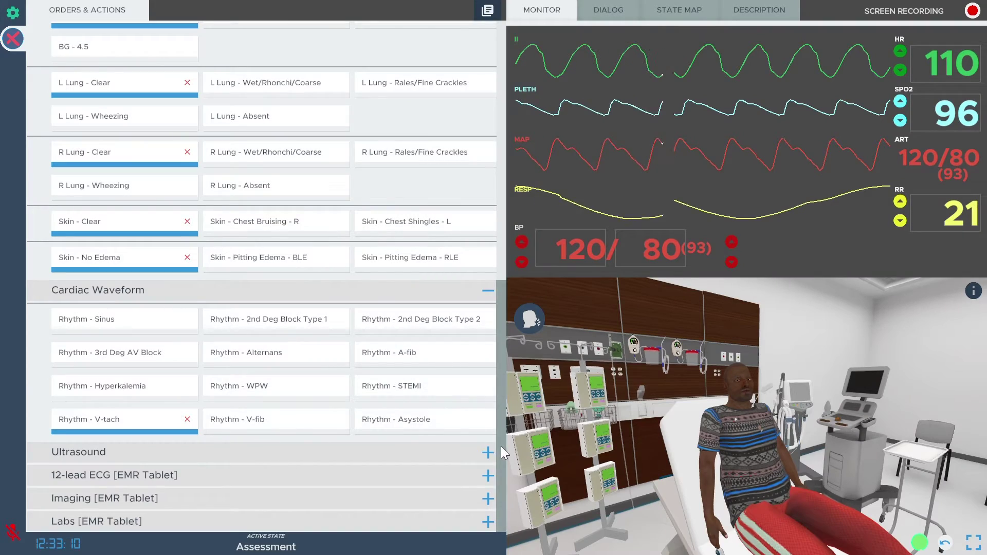
Expand the Ultrasound order options and scroll down toward the 12-lead ECG group
left_click(220, 452)
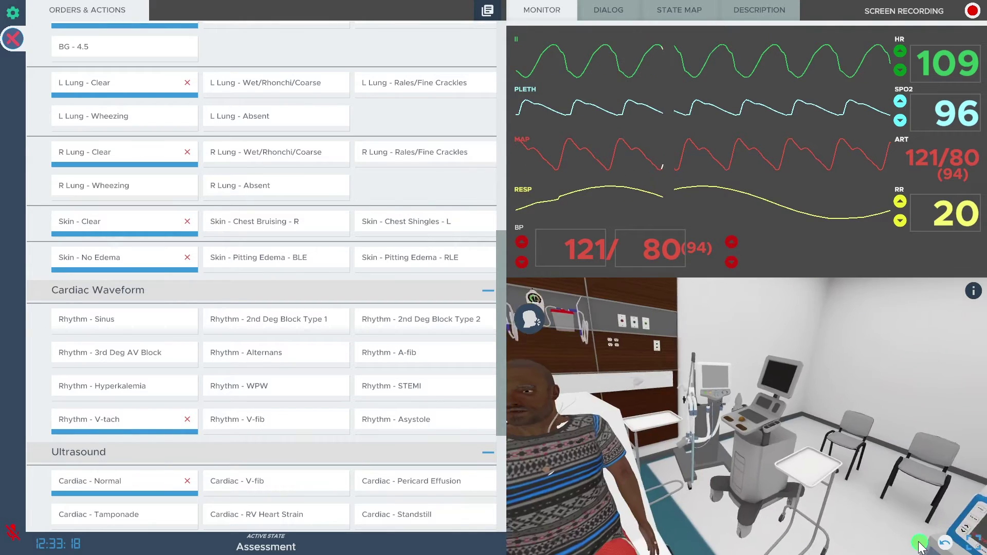
scroll(199, 432, "down", 3)
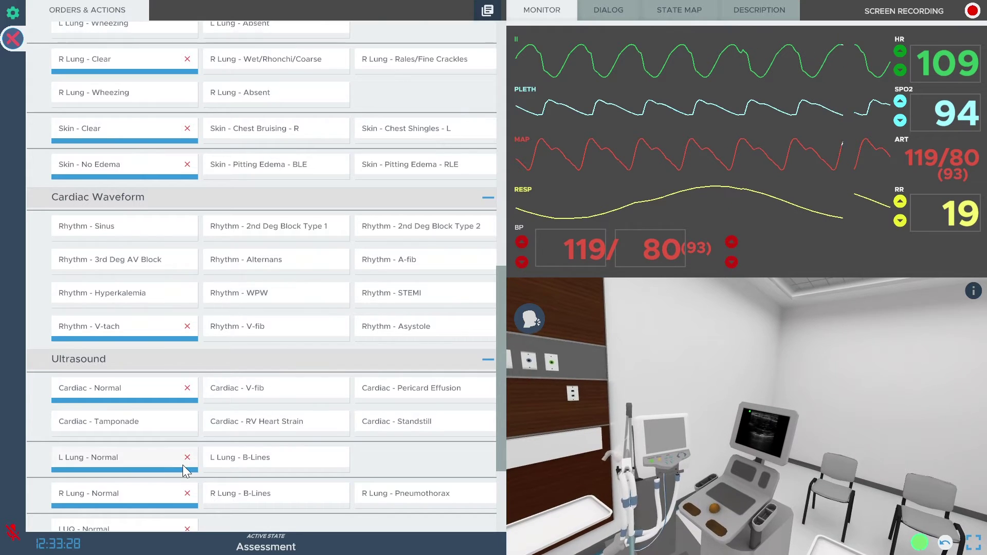
scroll(184, 465, "down", 3)
Expand the 12-lead ECG, Imaging and Labs order groups, then return to the Imaging orders
left_click(122, 474)
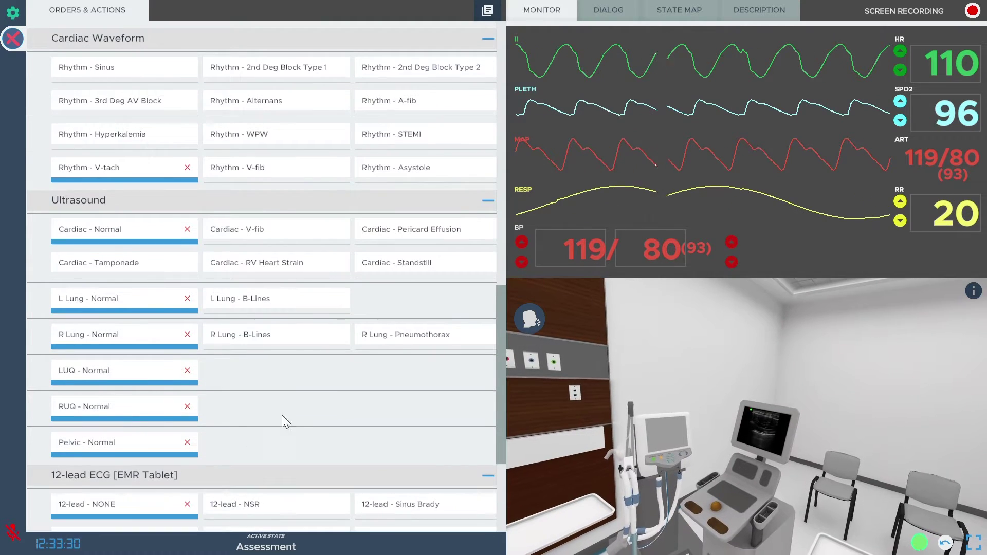
scroll(288, 411, "down", 3)
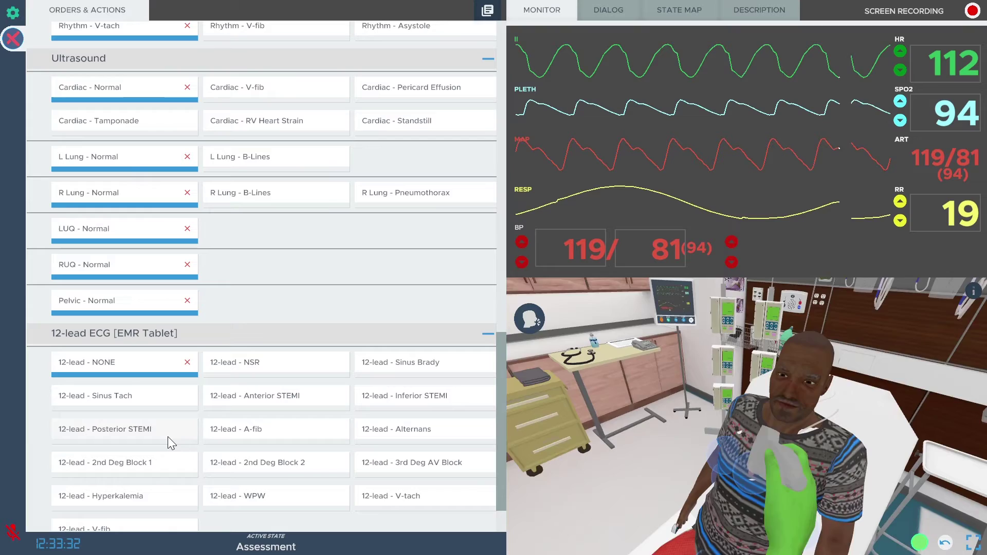
scroll(174, 430, "down", 2)
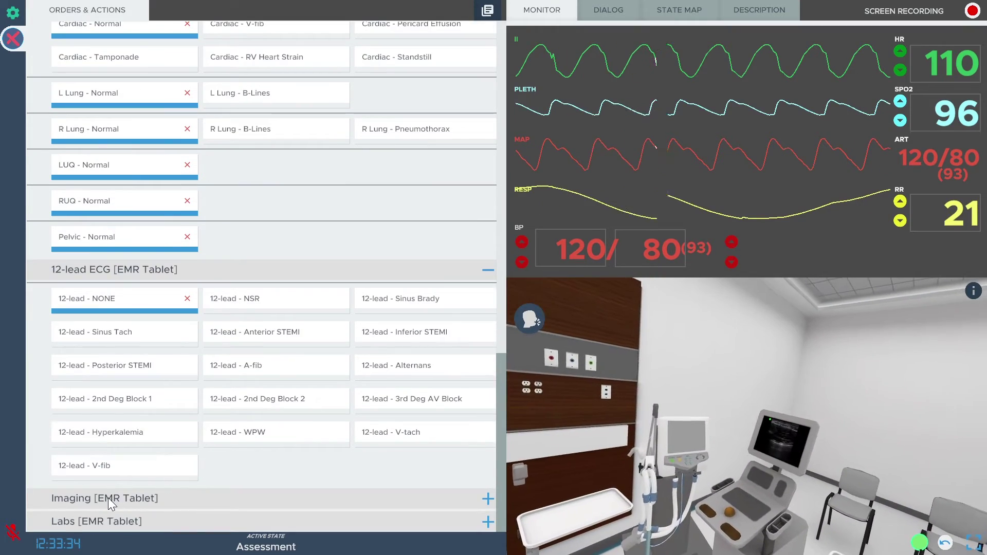
left_click(107, 497)
scroll(270, 443, "down", 4)
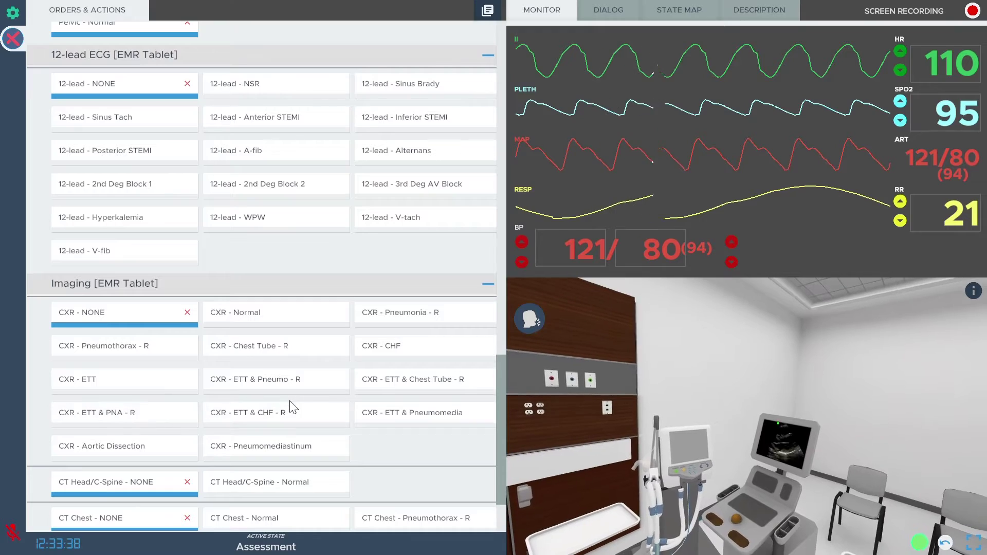
scroll(291, 410, "down", 2)
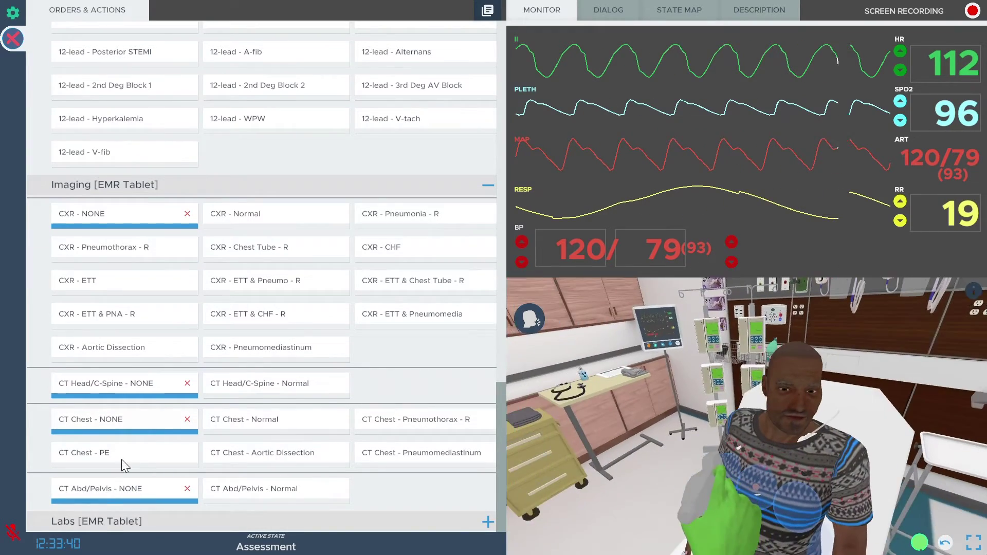
left_click(109, 514)
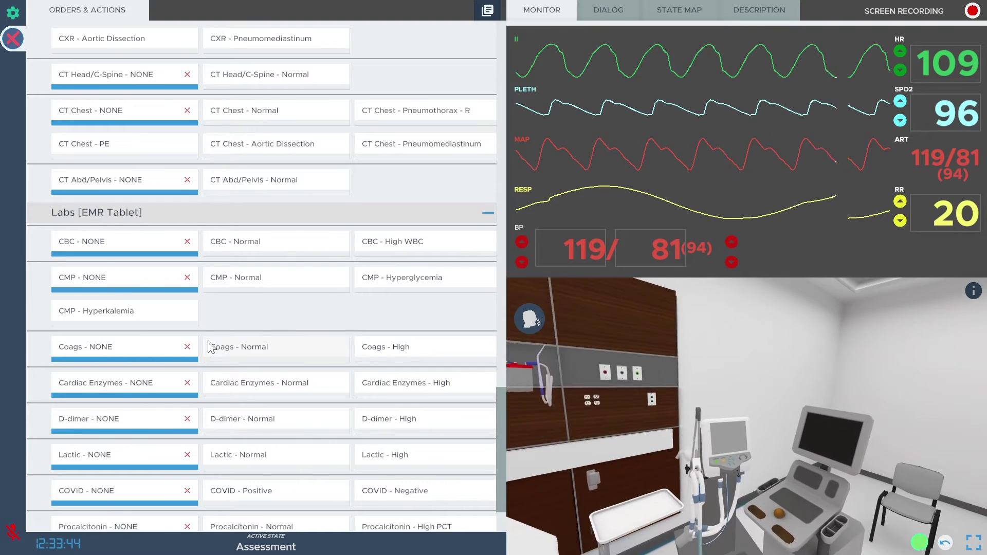
scroll(342, 223, "down", 1)
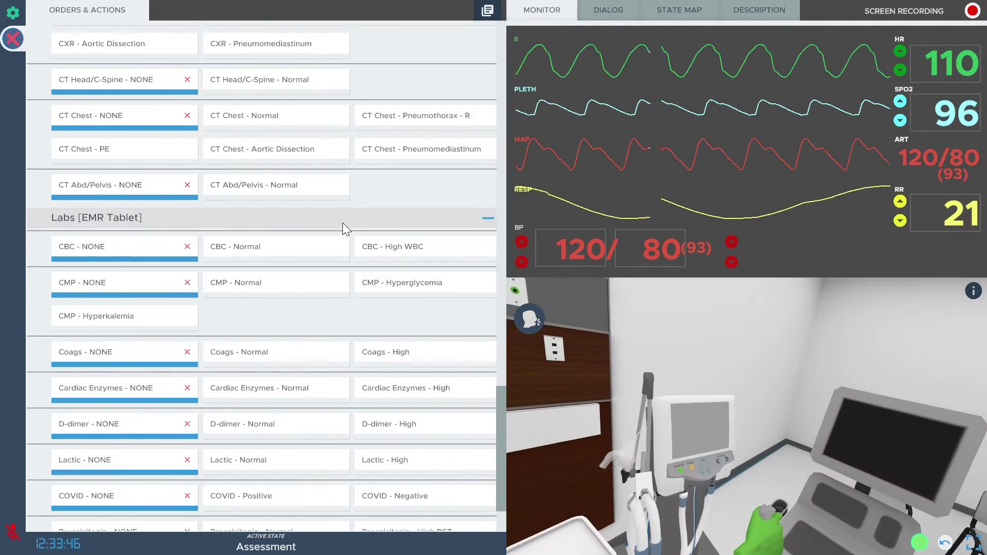
scroll(343, 223, "down", 1)
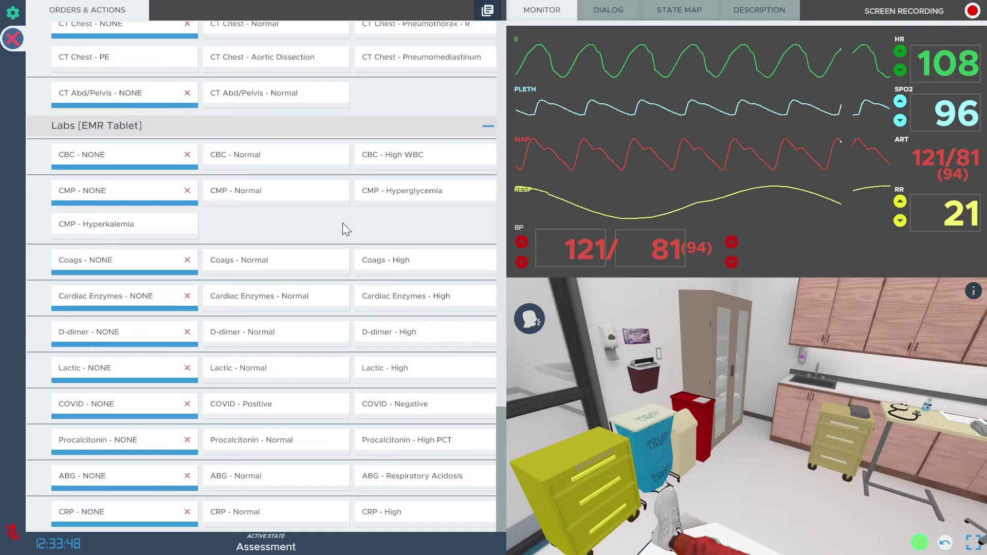
scroll(343, 223, "up", 1)
scroll(342, 223, "up", 5)
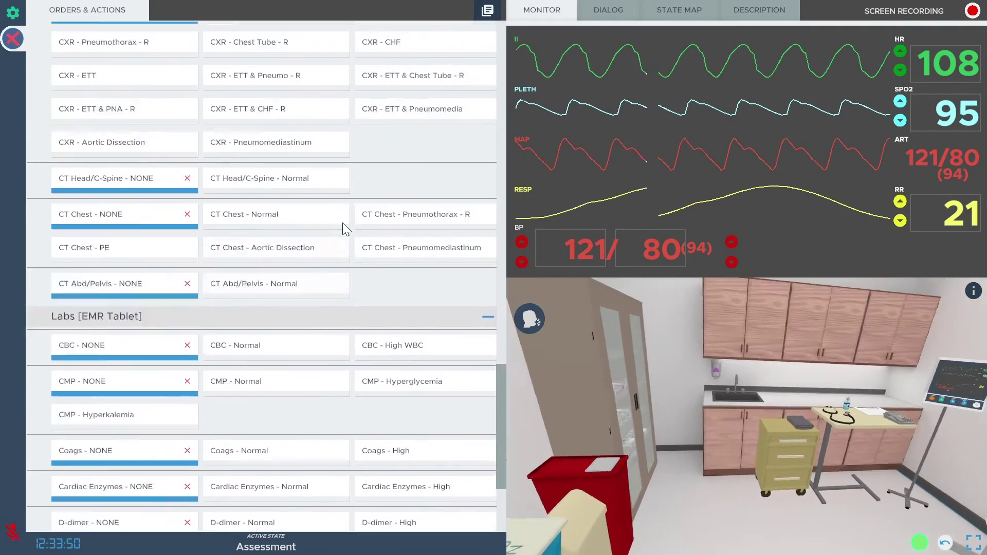
scroll(342, 223, "up", 6)
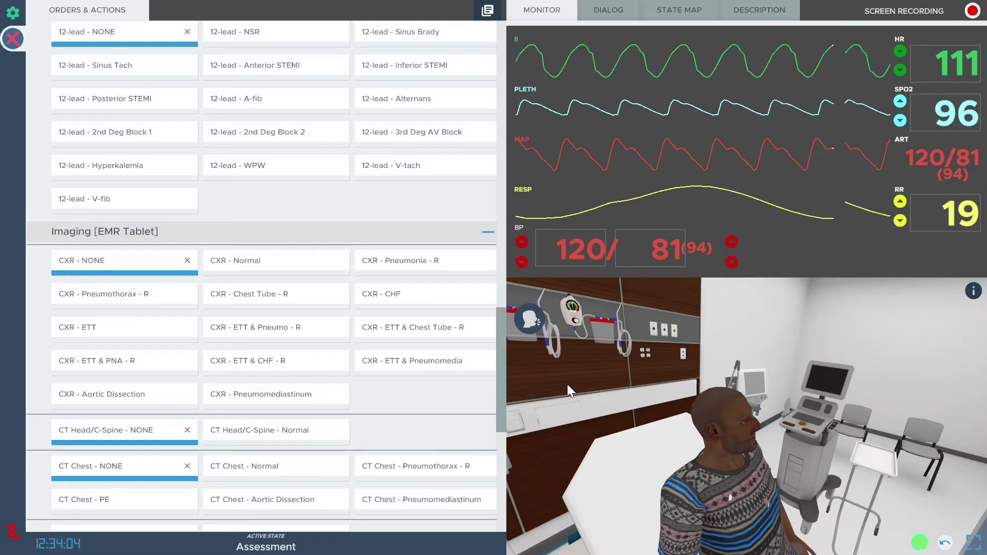
left_click(529, 321)
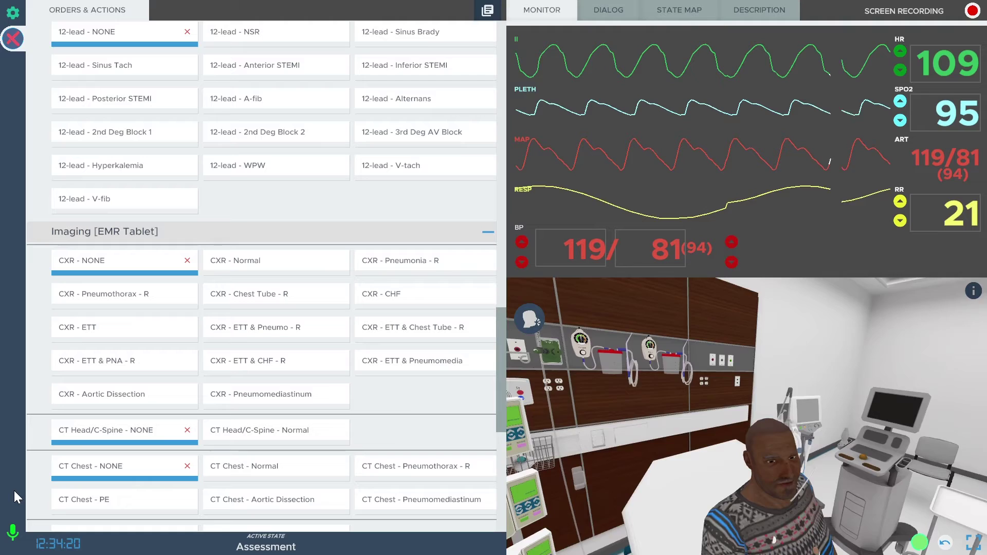
left_click(11, 532)
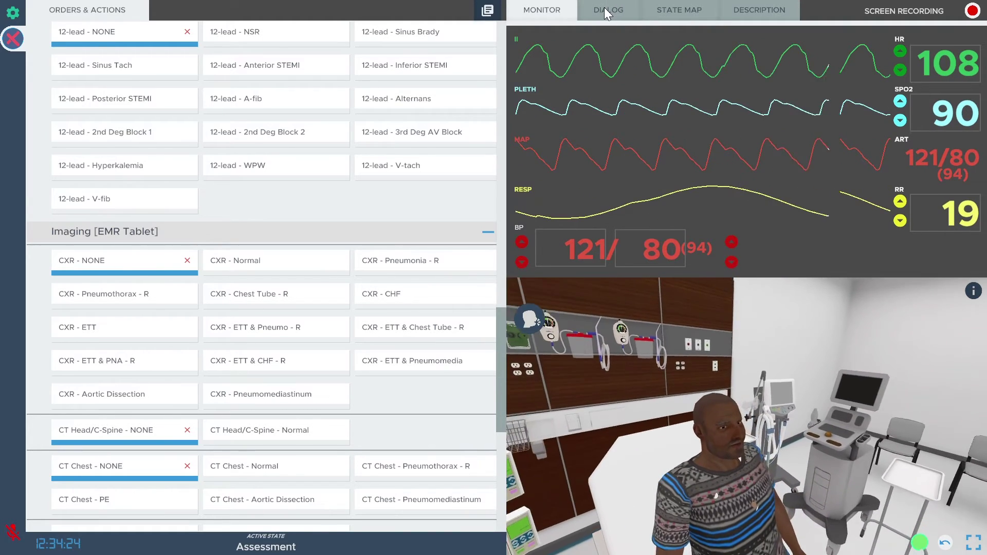
Replace the vitals with the Dialog phrases, switching from the Medic to the Telephone operator list
left_click(604, 7)
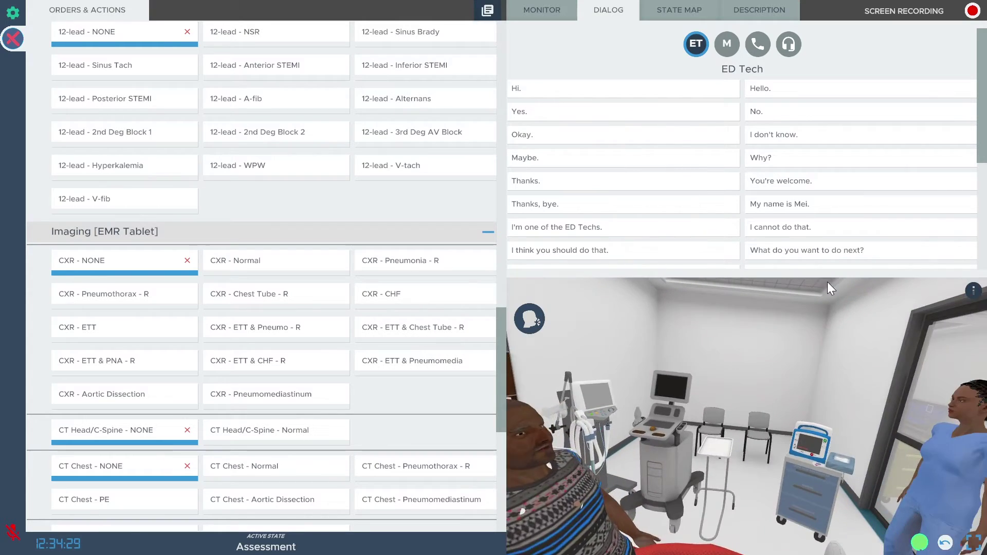
scroll(809, 213, "down", 3)
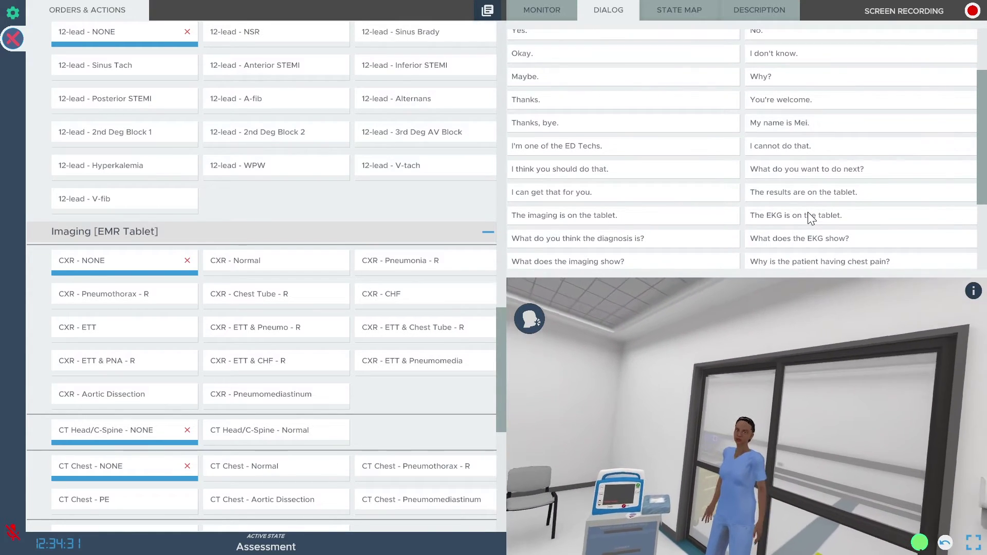
scroll(807, 212, "up", 3)
left_click(725, 44)
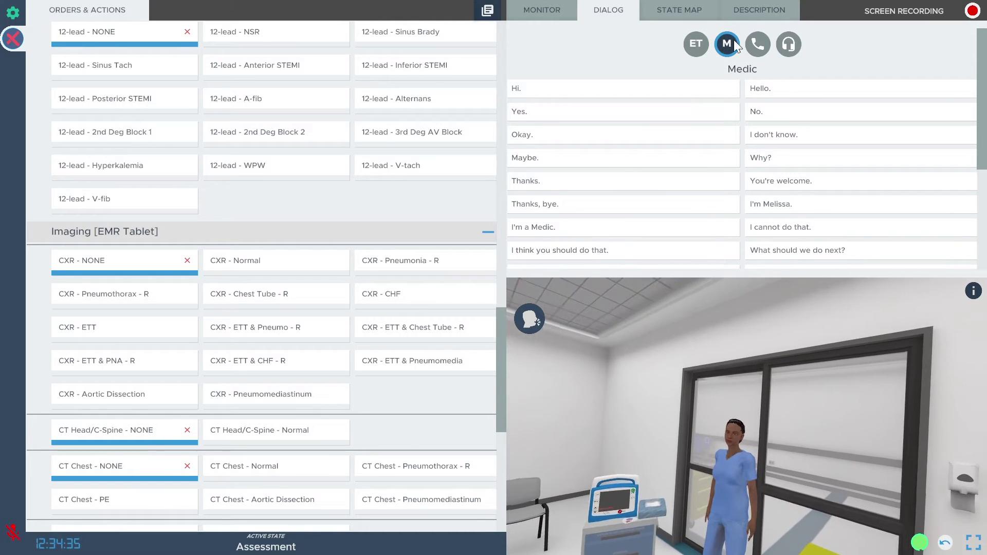
left_click(760, 46)
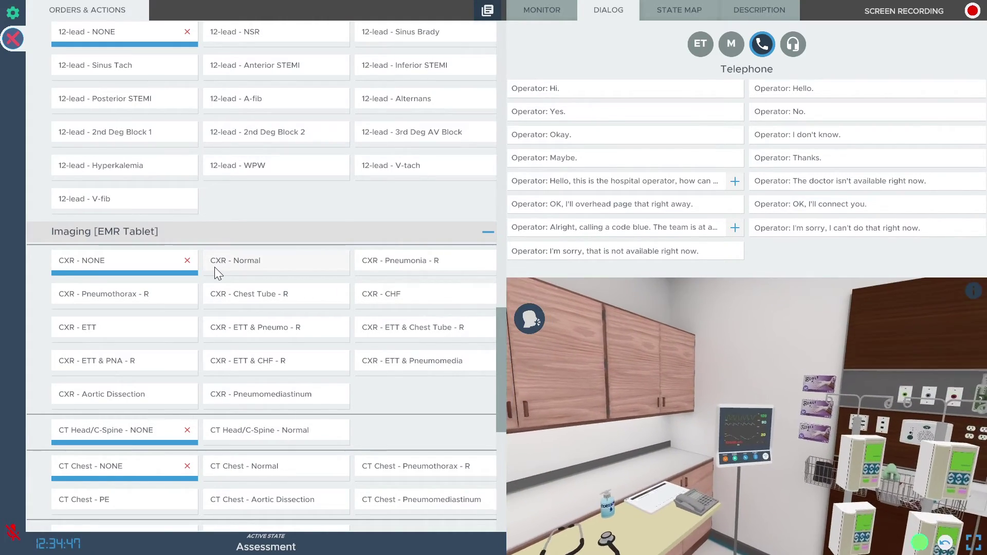
scroll(215, 266, "down", 5)
Scroll the Orders & Actions list up to the Presets section at the top
scroll(215, 267, "up", 5)
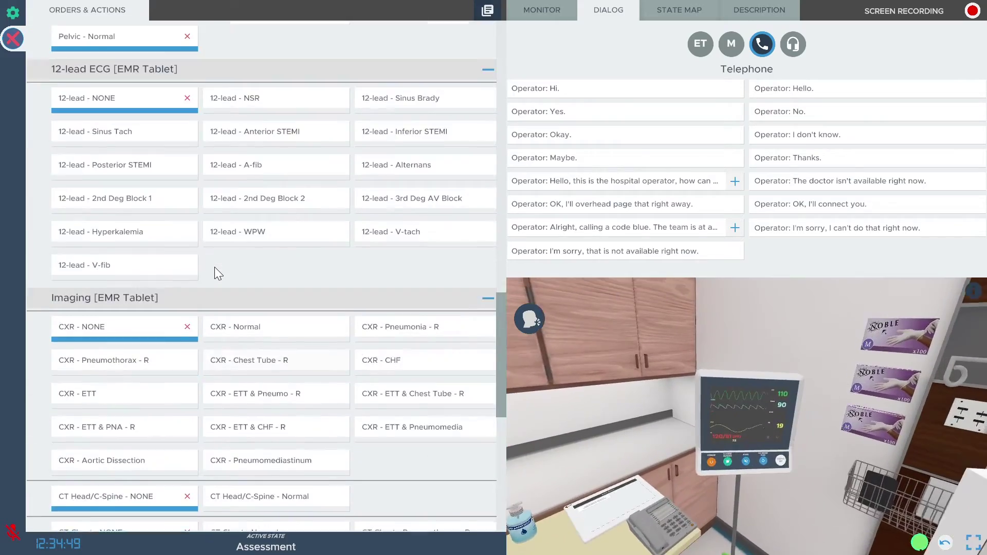
scroll(215, 267, "up", 5)
scroll(214, 268, "up", 5)
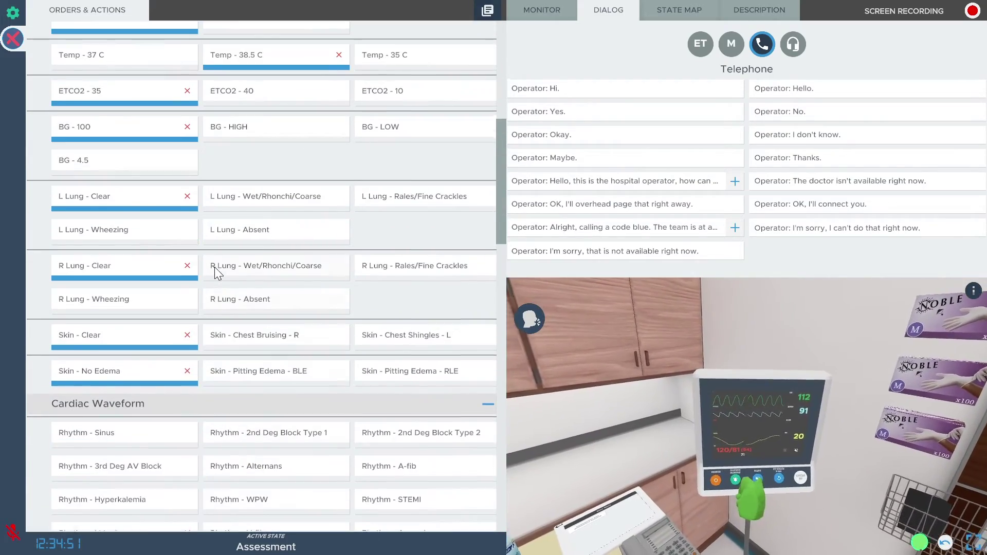
scroll(215, 272, "up", 3)
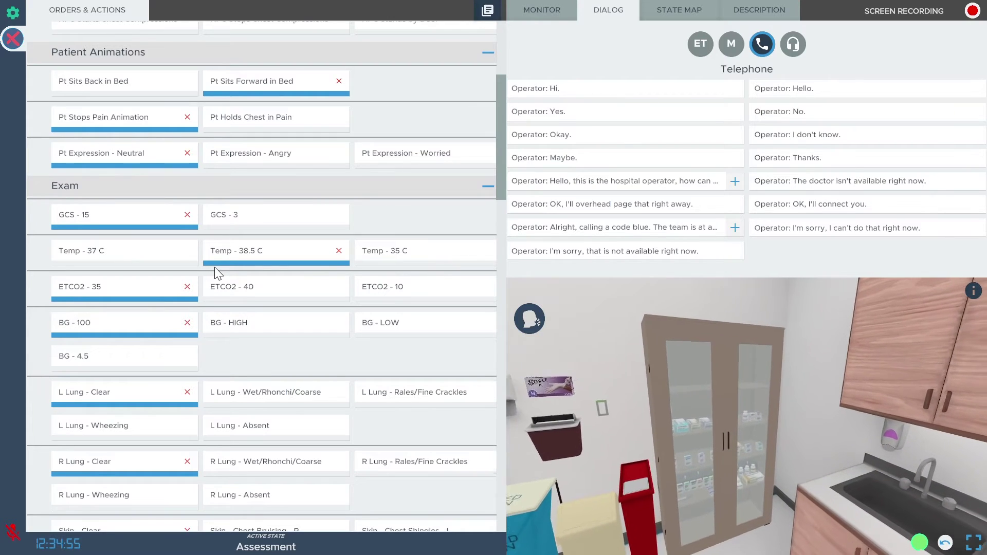
scroll(214, 267, "up", 5)
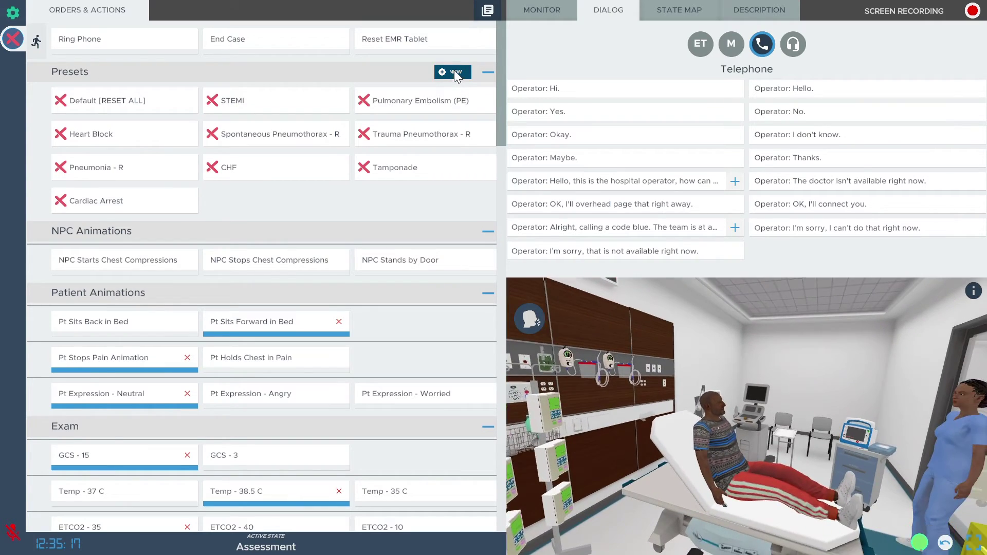
Reset the case from Settings, returning vitals to BP 121/80, HR 69, SpO2 100
left_click(18, 15)
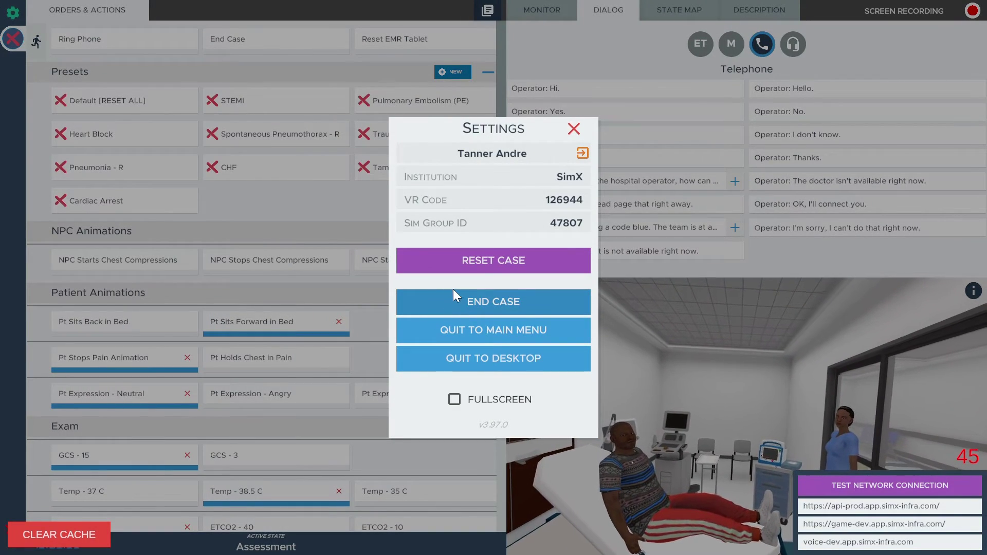
left_click(480, 258)
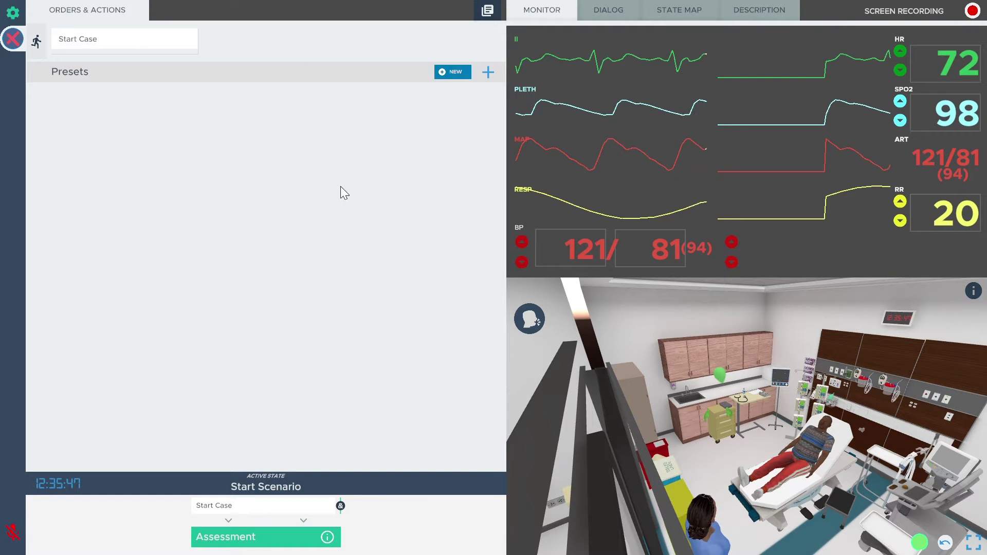
Create a new preset from the Presets list and name it 'Asthma unstable'
left_click(489, 9)
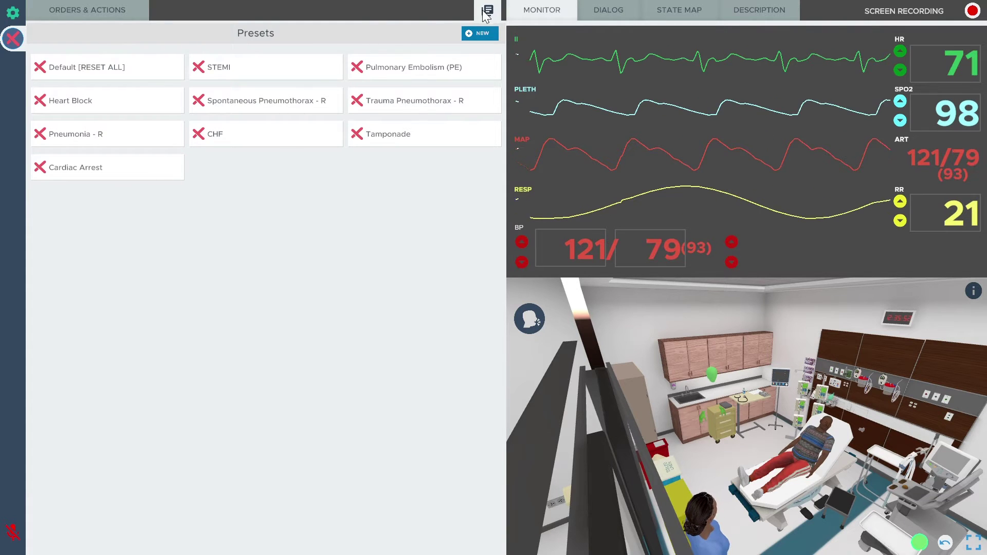
left_click(479, 32)
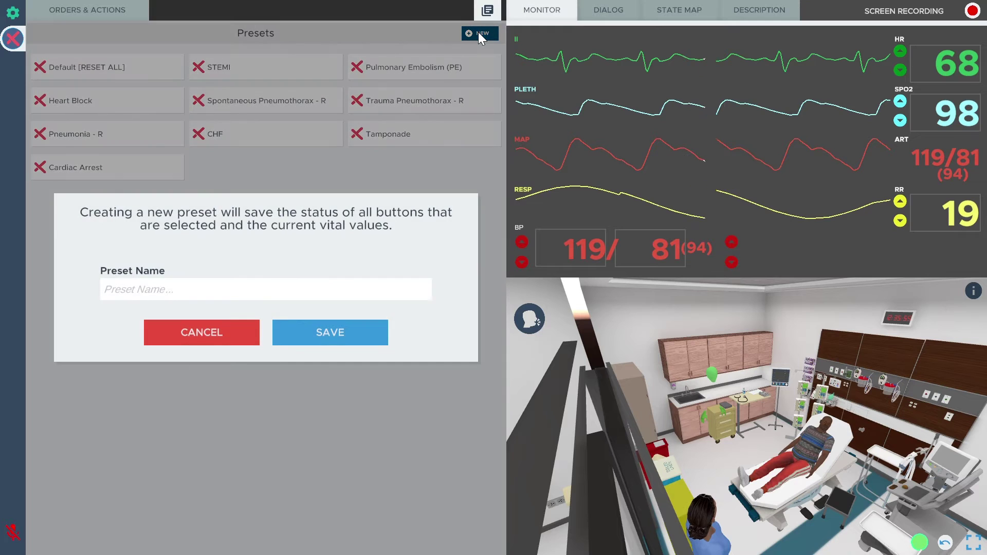
left_click(151, 289)
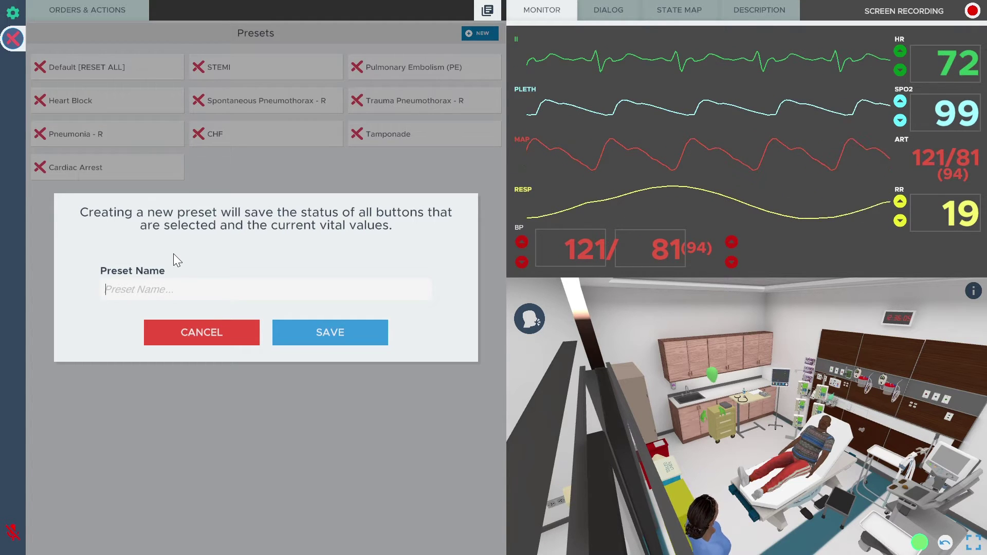
type("Asthma")
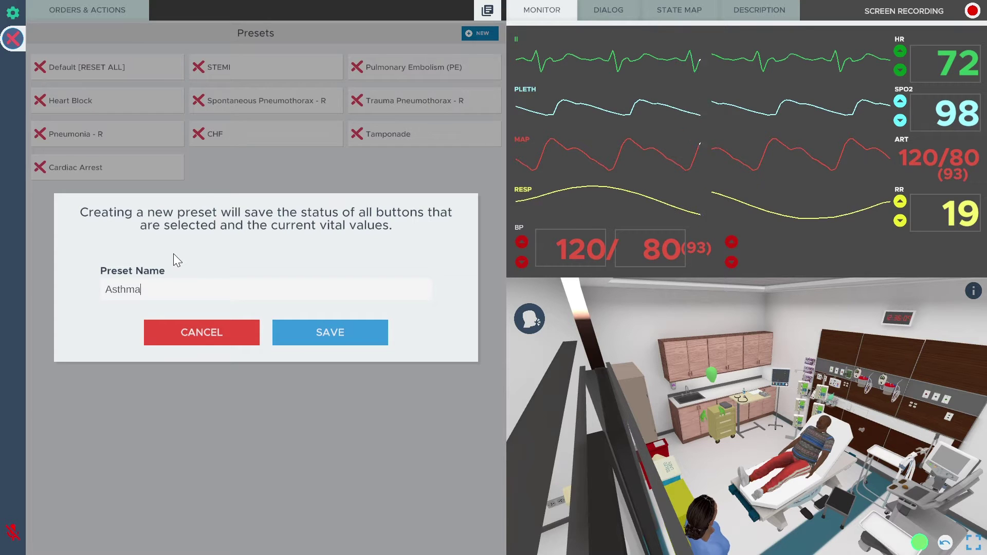
type(" un")
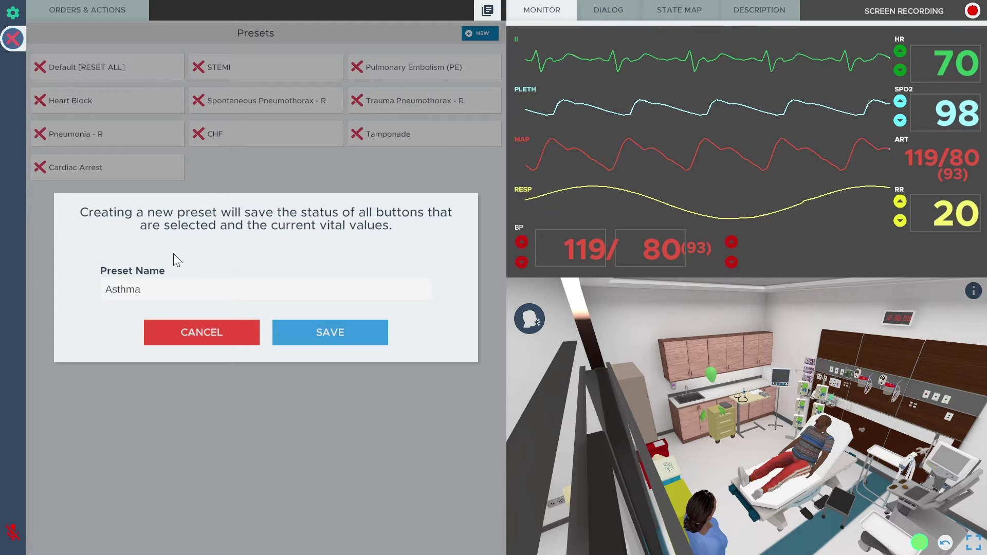
type("stable")
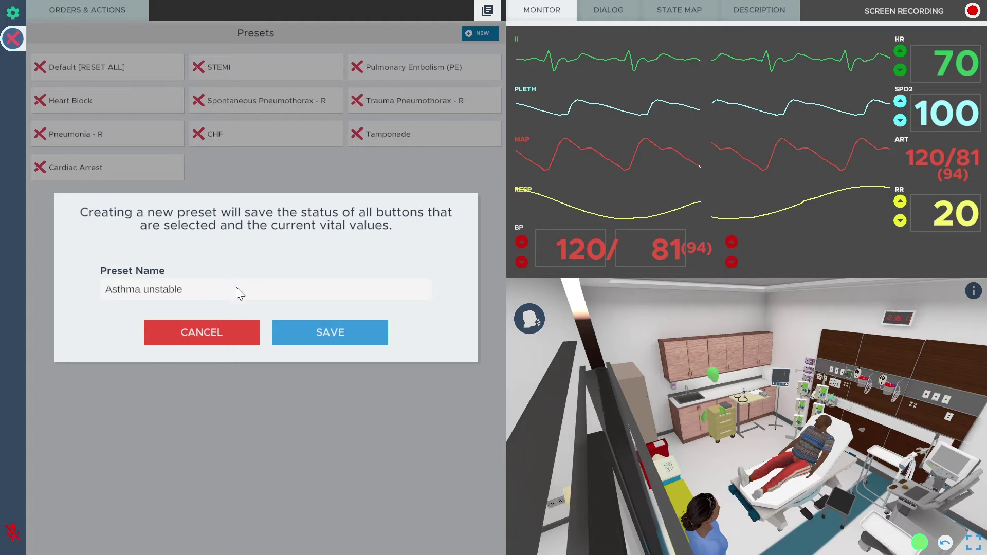
Save the Asthma unstable preset, then edit it to HR 125, RR 30 and SpO2 85
left_click(316, 332)
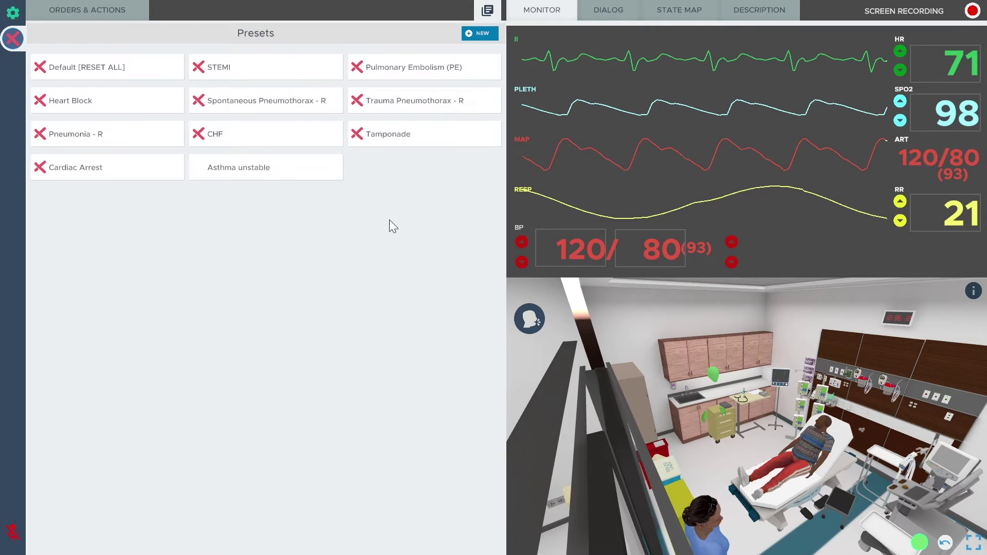
right_click(268, 170)
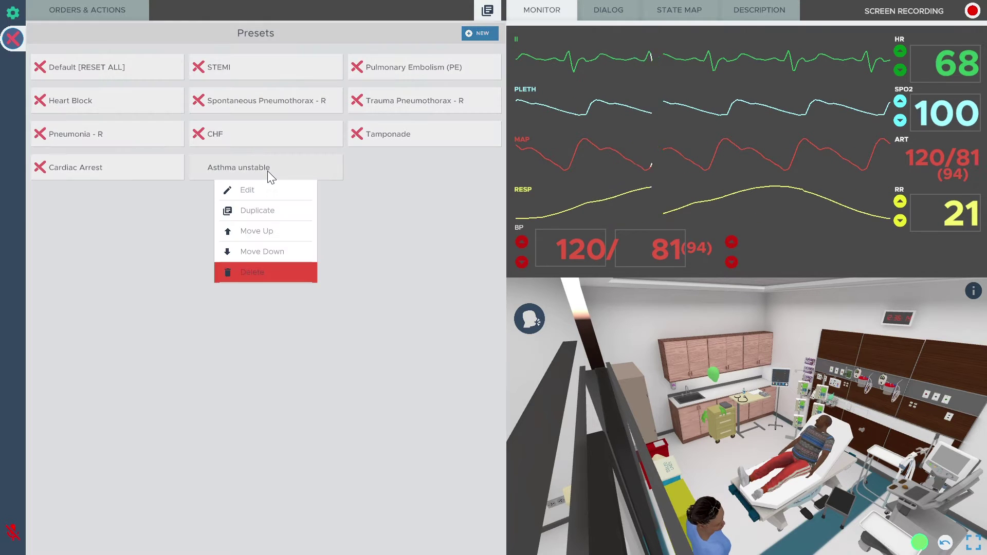
left_click(242, 190)
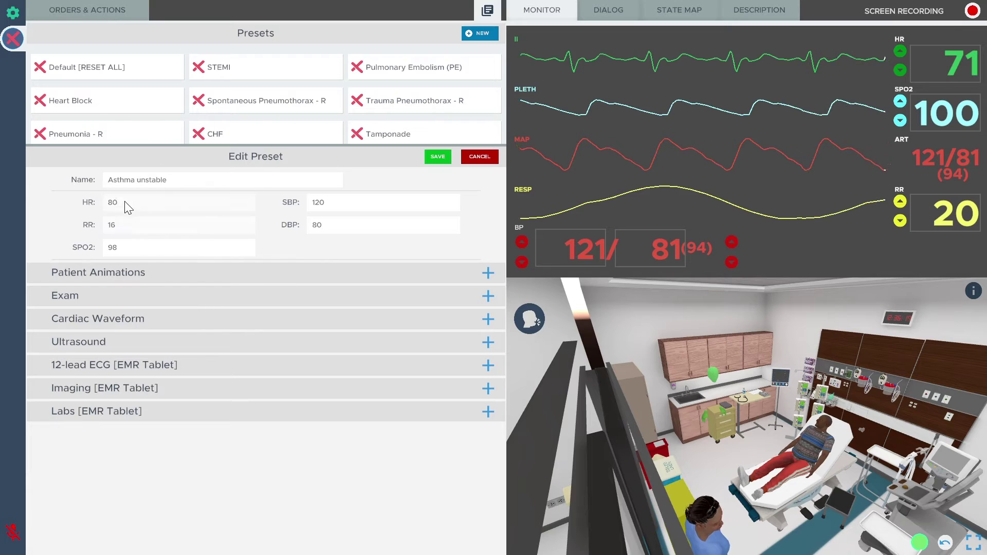
left_click(122, 198)
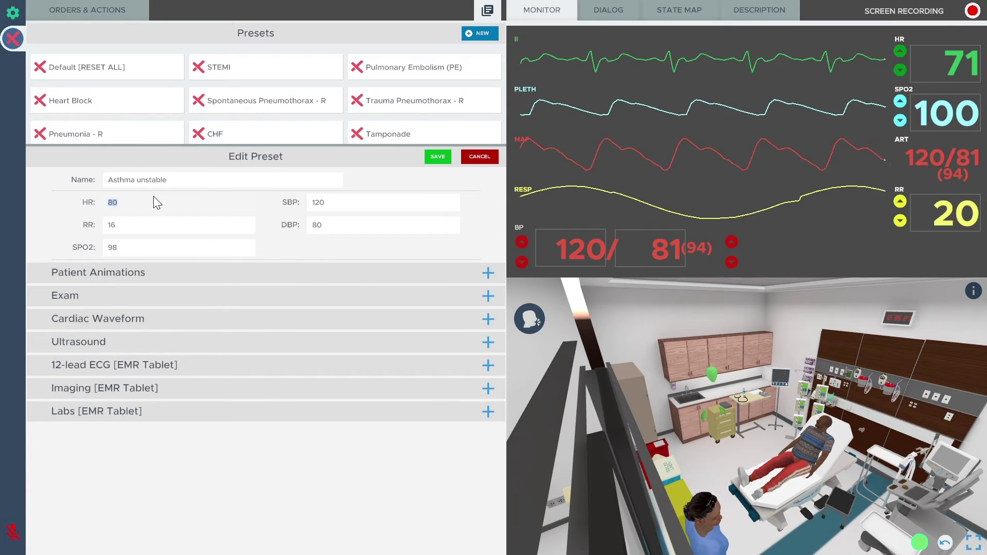
type("125")
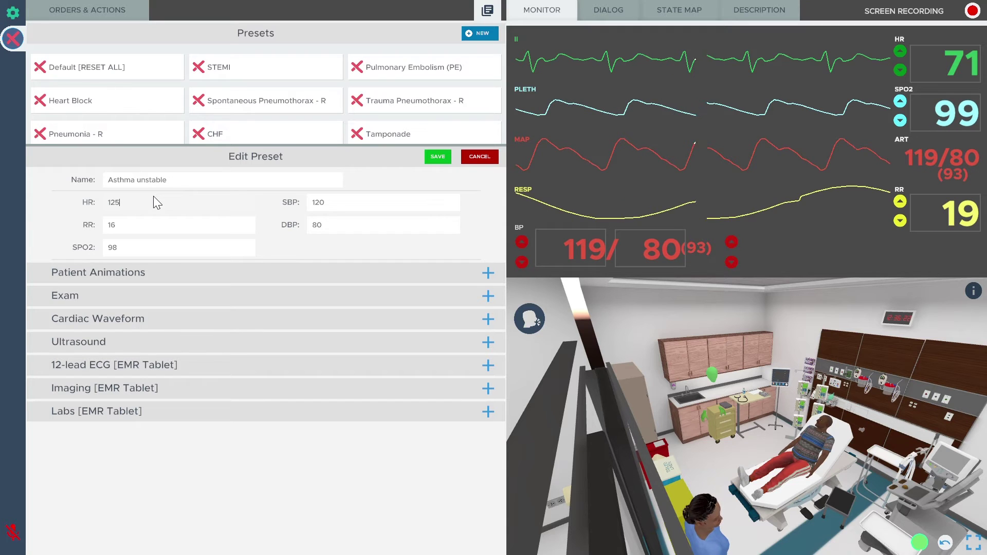
key("Tab")
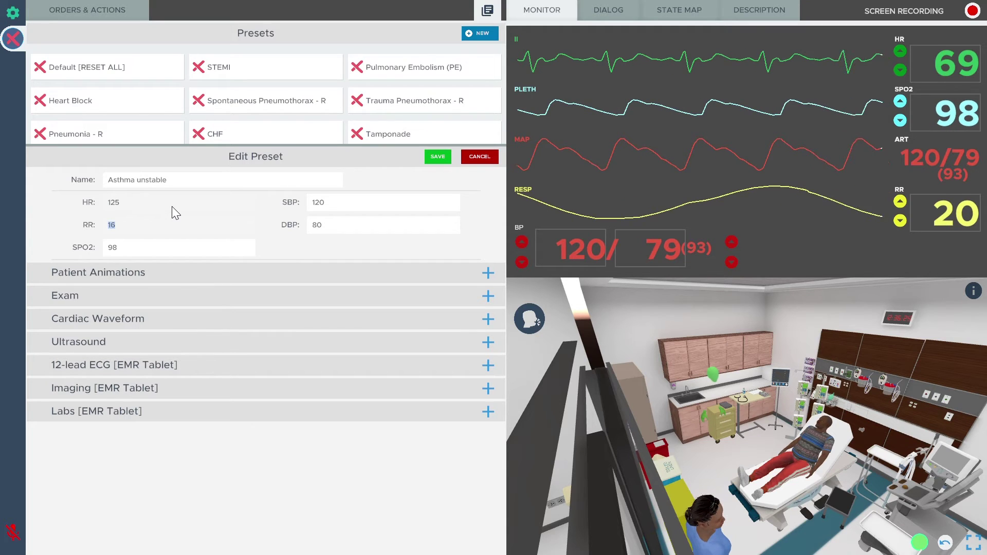
type("30")
key("Tab")
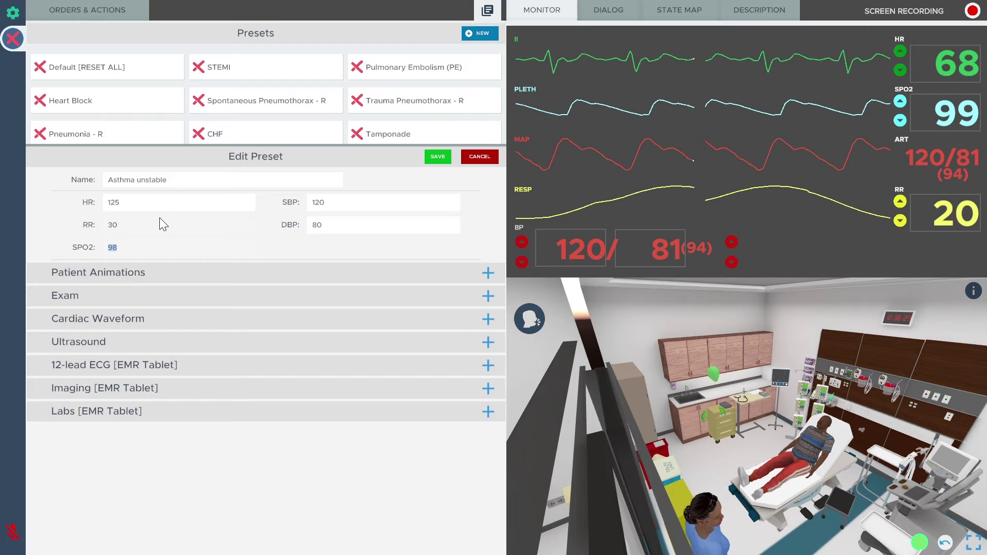
type("85")
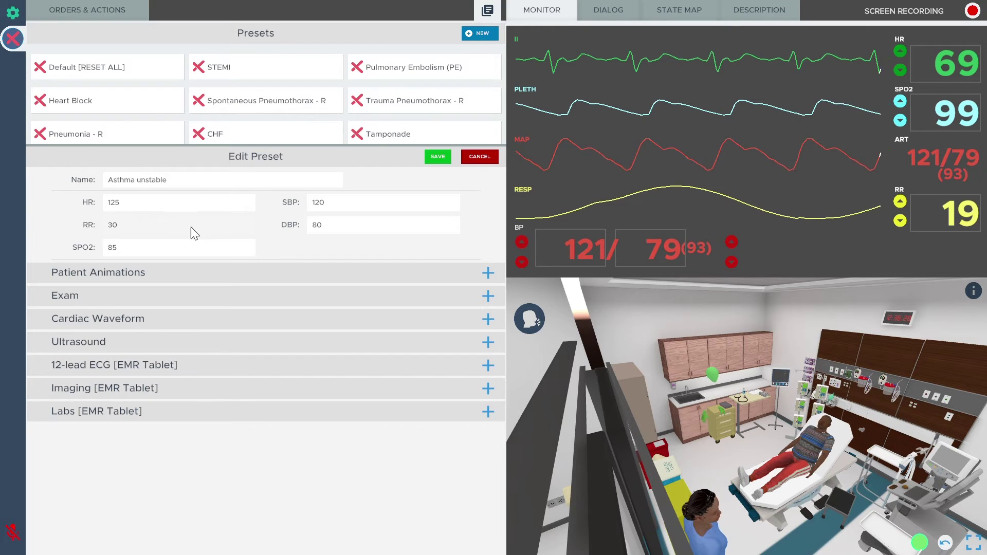
Have the patient sit forward in bed and include a GCS of 15 exam finding
left_click(114, 273)
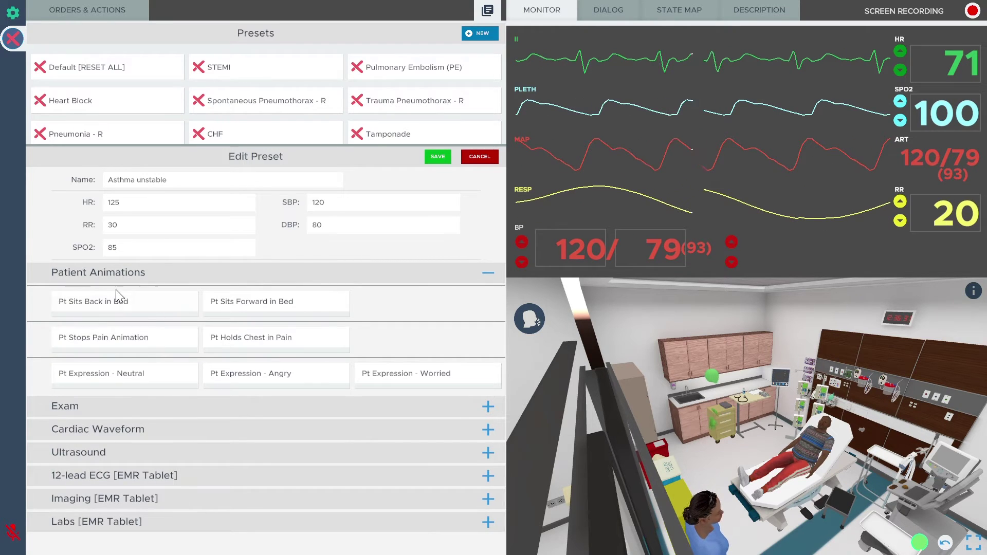
left_click(242, 300)
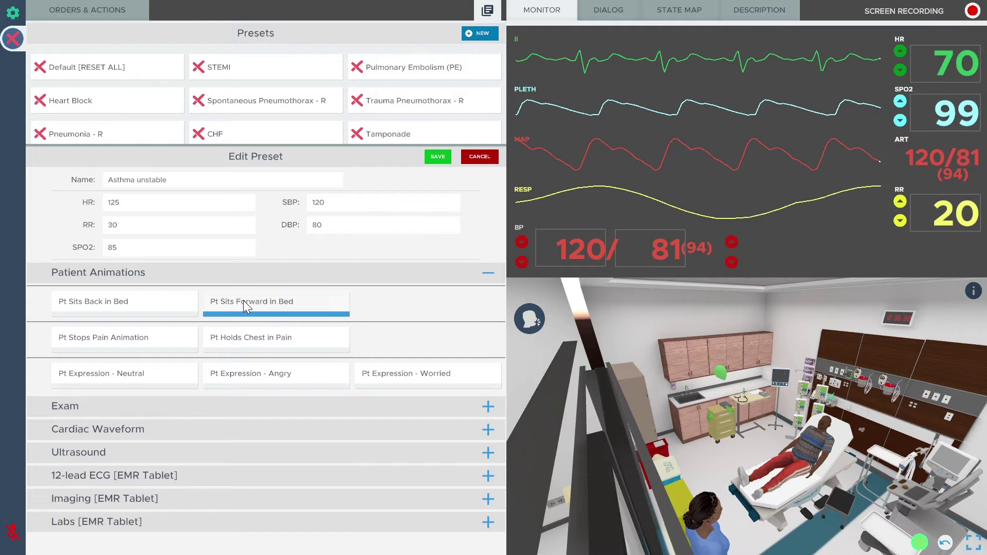
left_click(88, 409)
scroll(90, 414, "down", 2)
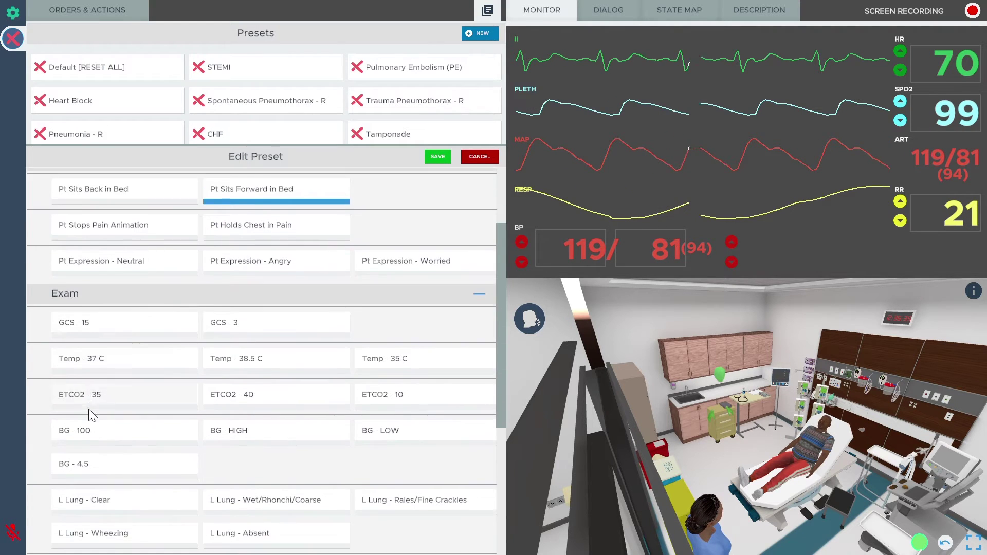
scroll(90, 414, "down", 2)
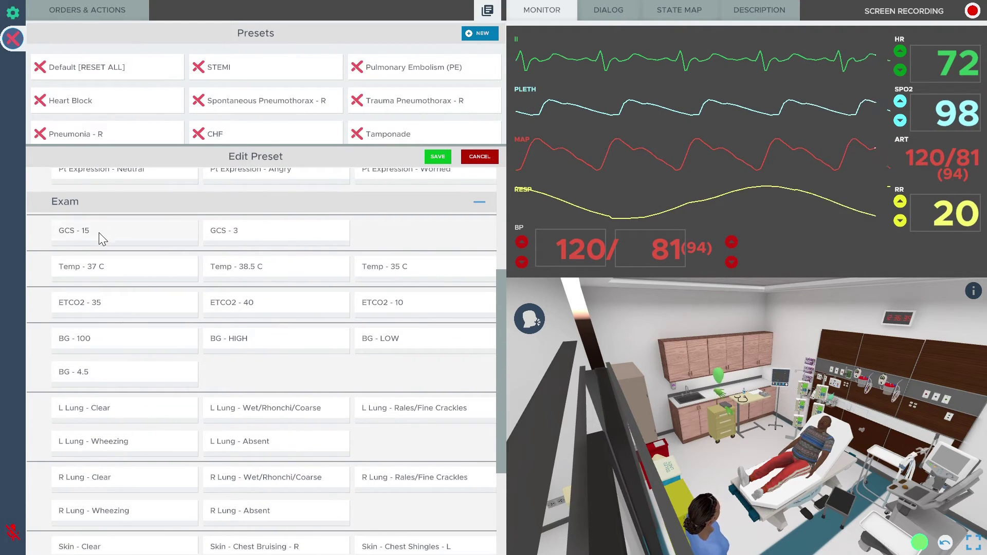
left_click(98, 233)
Add wheezing to both lungs and set the cardiac rhythm to sinus
scroll(138, 364, "down", 1)
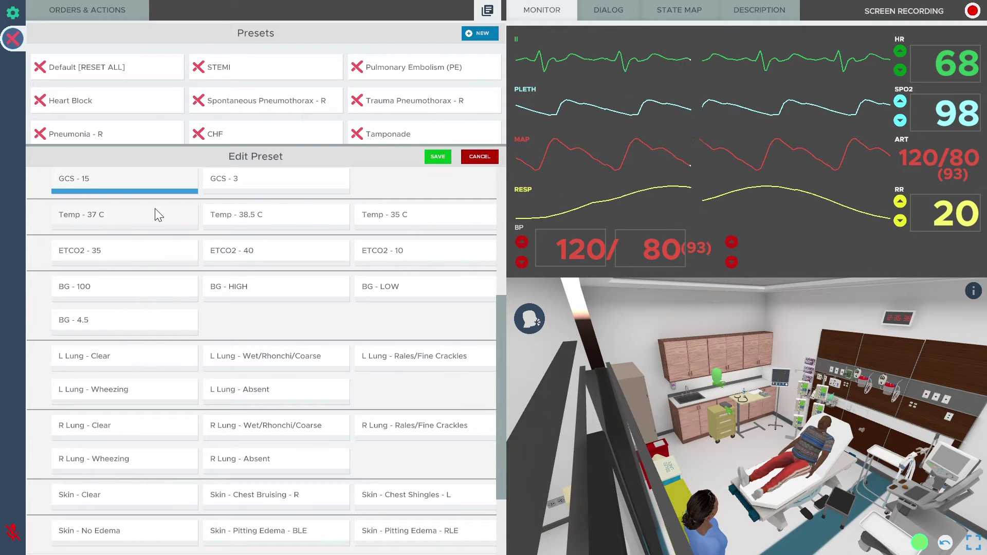
scroll(133, 329, "down", 2)
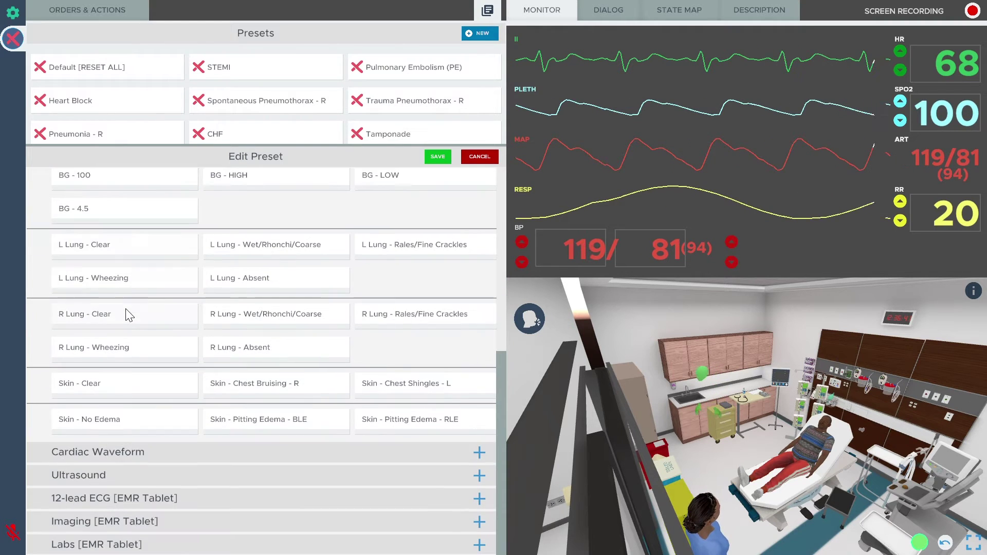
left_click(112, 279)
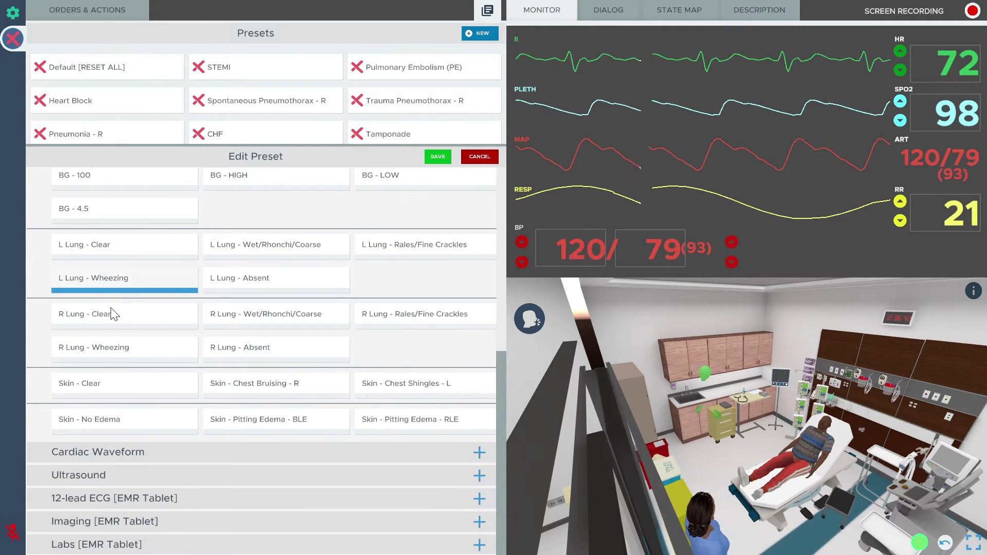
left_click(99, 350)
left_click(100, 454)
scroll(101, 461, "down", 3)
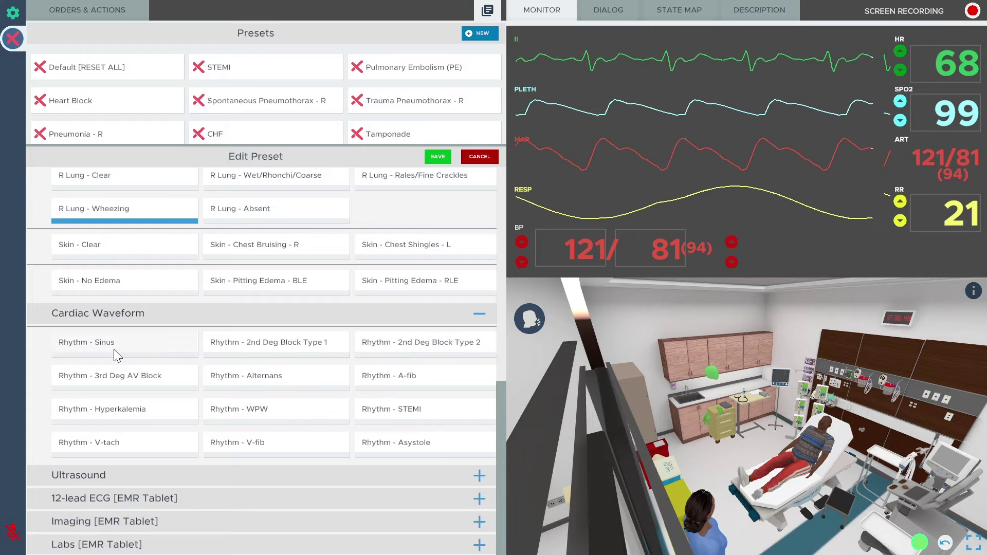
left_click(133, 342)
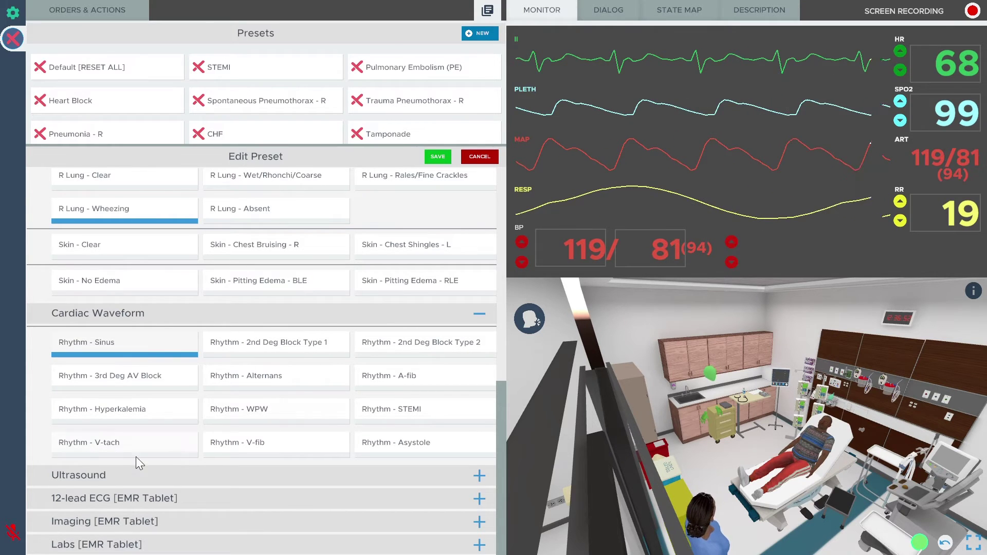
Mark the cardiac, left lung, right lung, LUQ and pelvic ultrasounds as normal
left_click(102, 483)
scroll(102, 483, "down", 5)
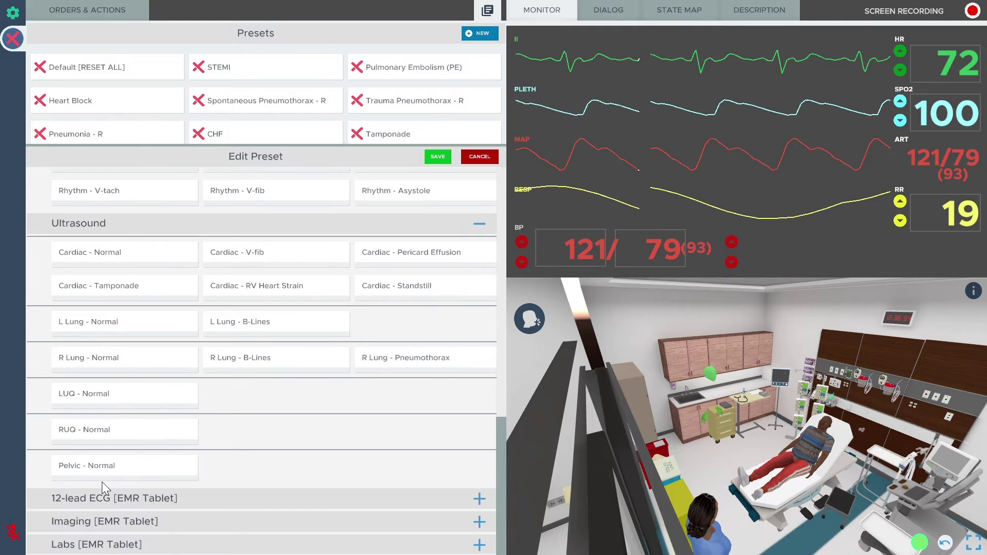
left_click(117, 252)
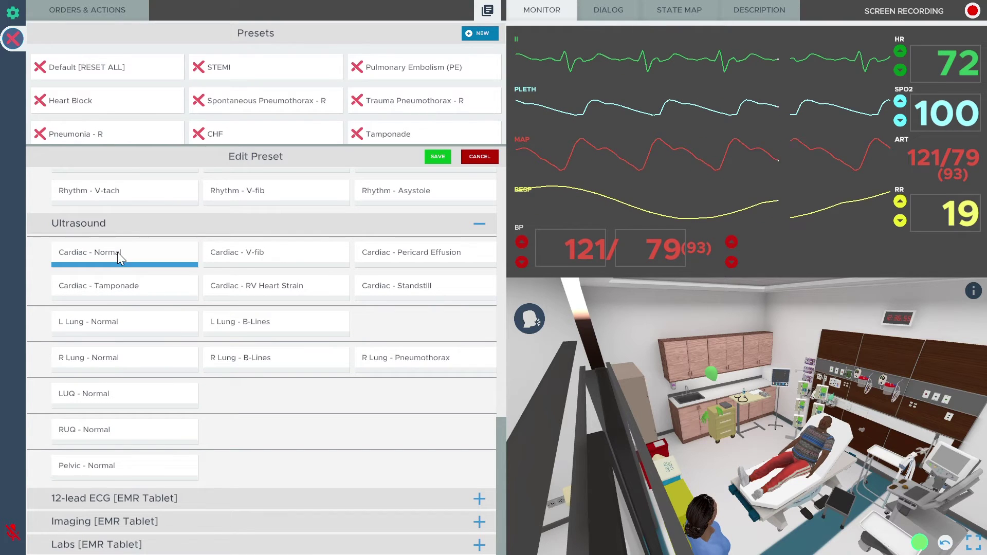
left_click(81, 324)
left_click(75, 354)
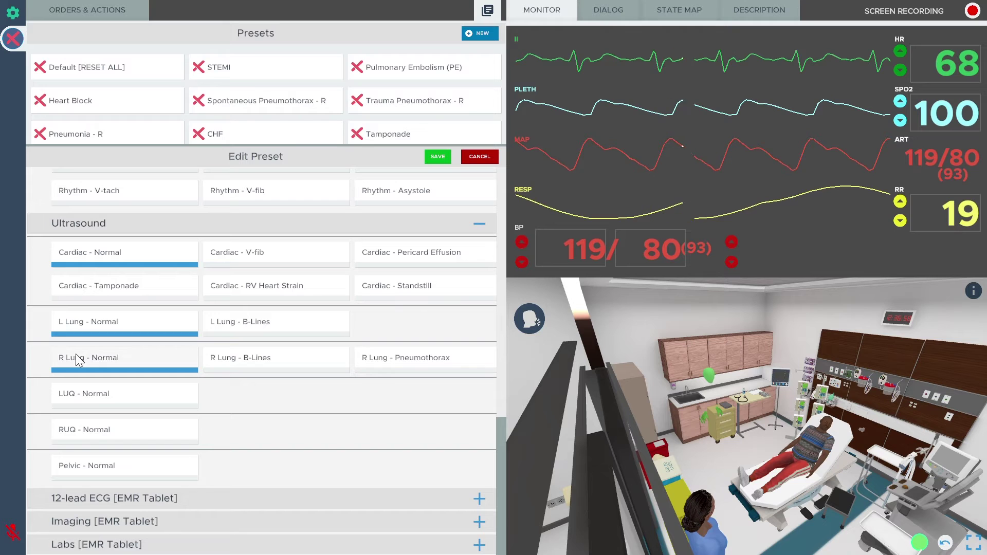
left_click(76, 394)
left_click(72, 467)
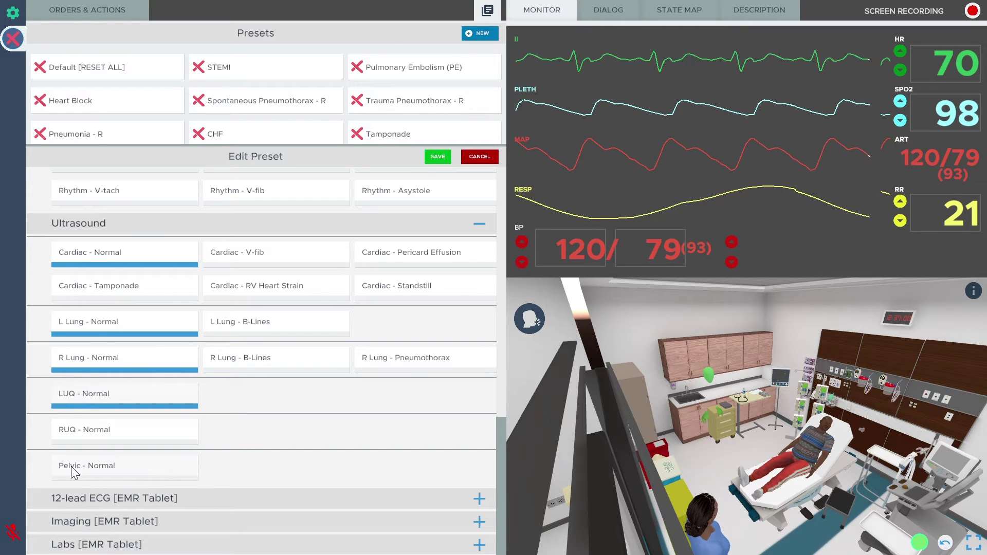
Set the 12-lead ECG to Sinus Tach and the chest X-ray to Normal
left_click(91, 496)
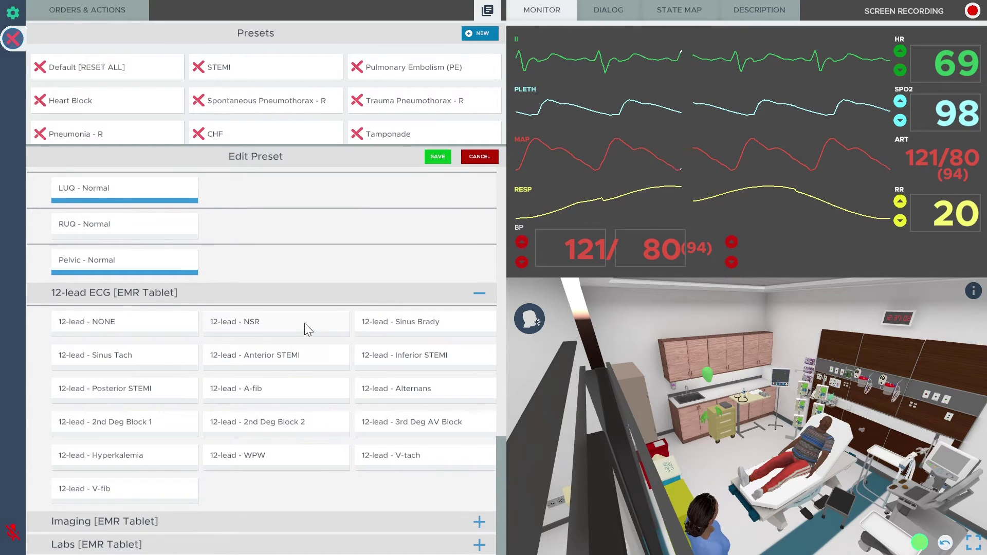
left_click(149, 356)
left_click(89, 522)
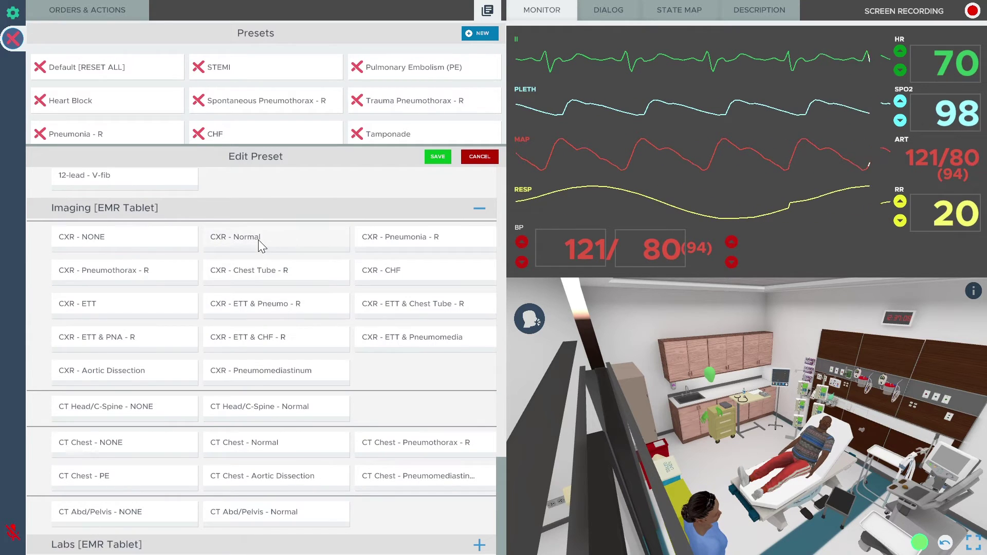
left_click(258, 240)
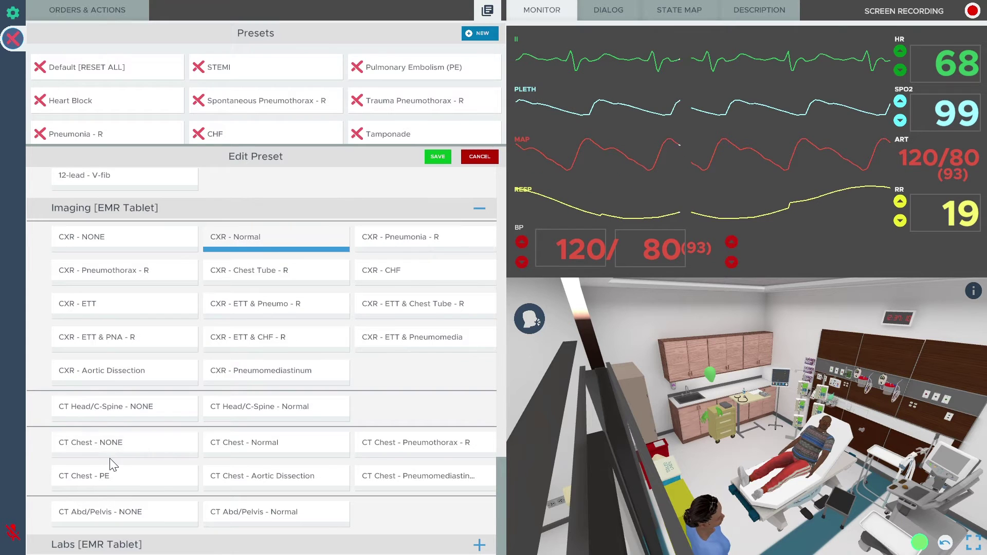
Set CBC, CMP, Coags, Cardiac Enzymes and D-dimer normal, COVID negative, Lactic and ABG none
left_click(82, 544)
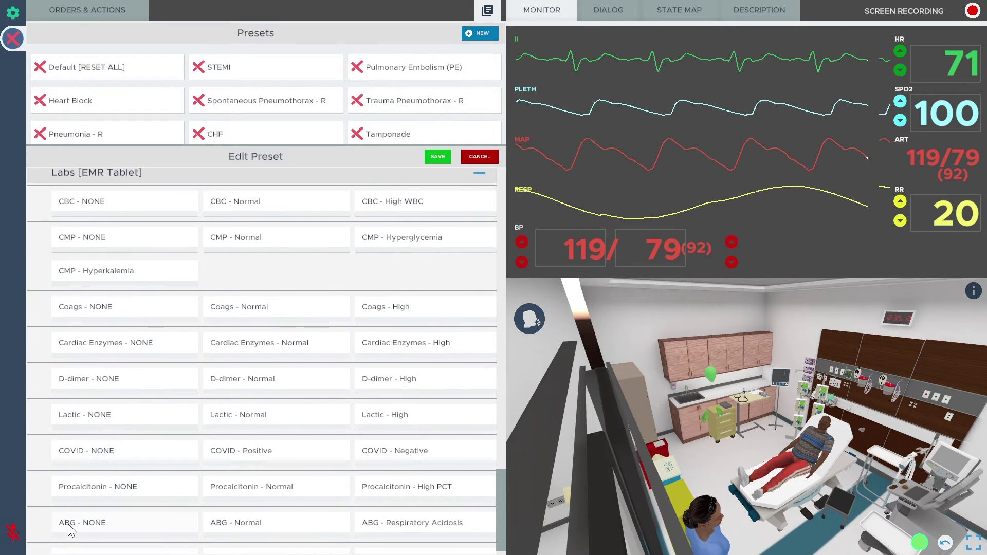
left_click(251, 205)
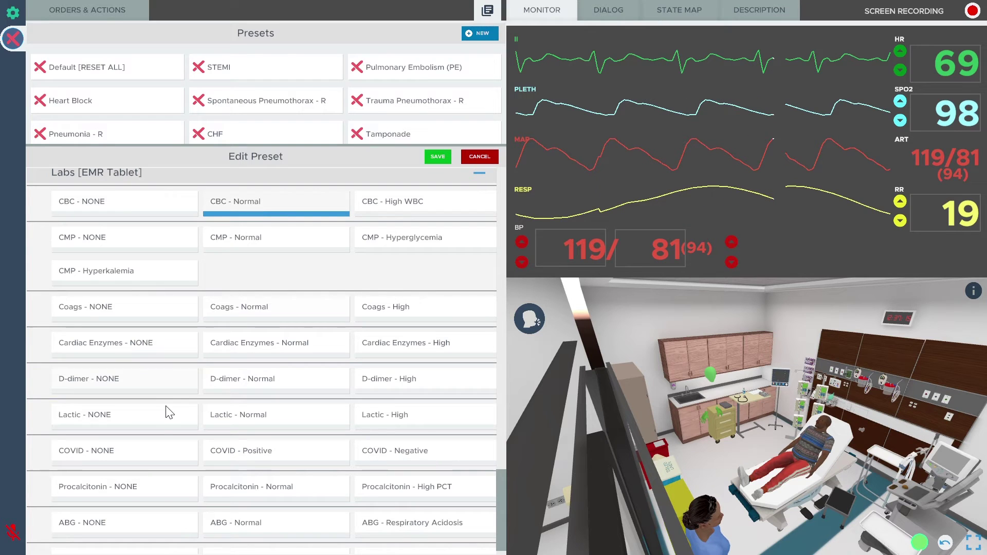
left_click(242, 240)
scroll(193, 409, "down", 1)
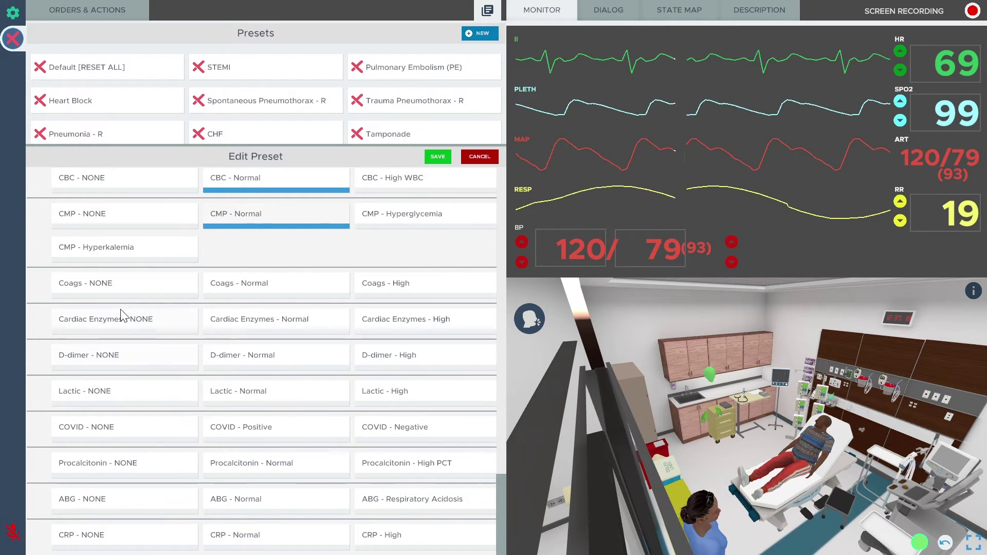
left_click(236, 283)
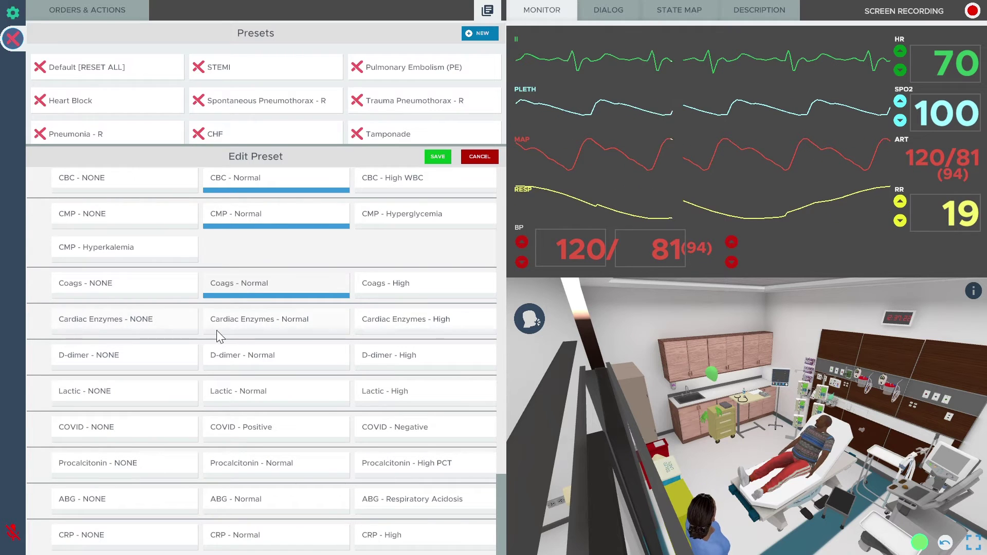
left_click(240, 321)
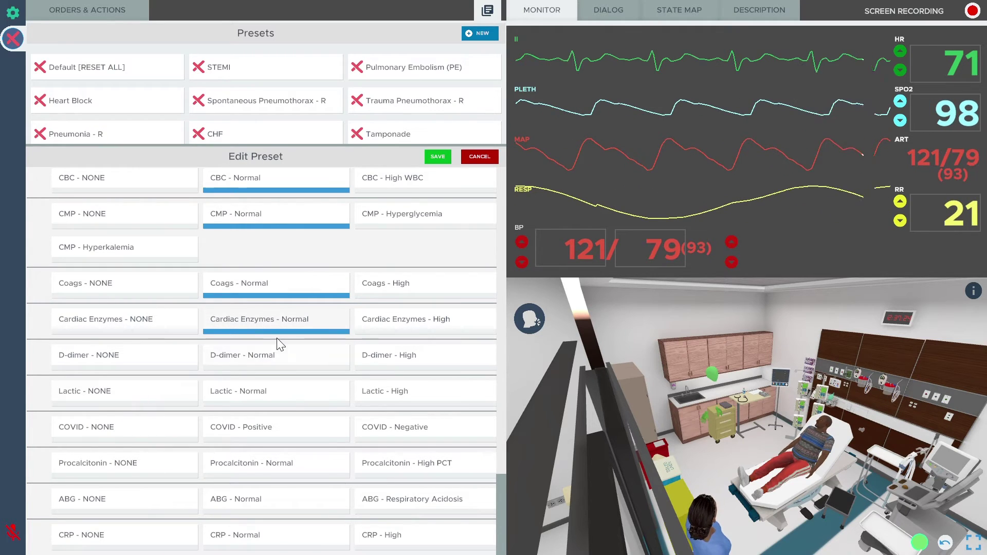
left_click(265, 357)
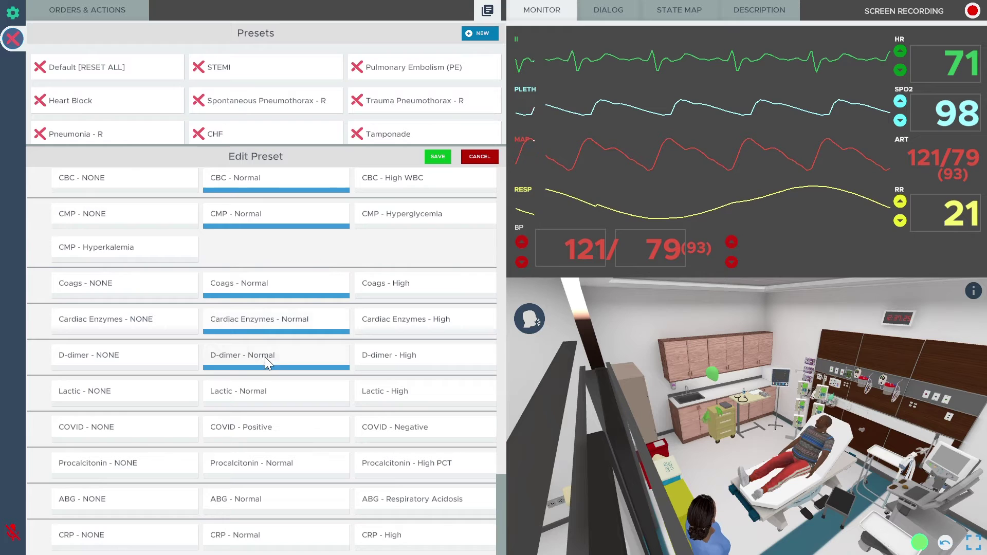
left_click(102, 393)
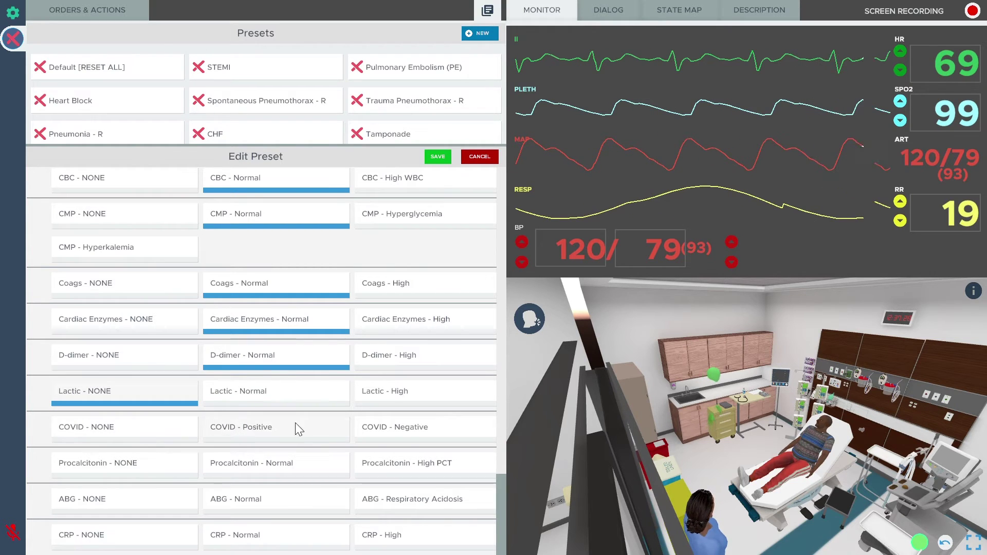
left_click(407, 430)
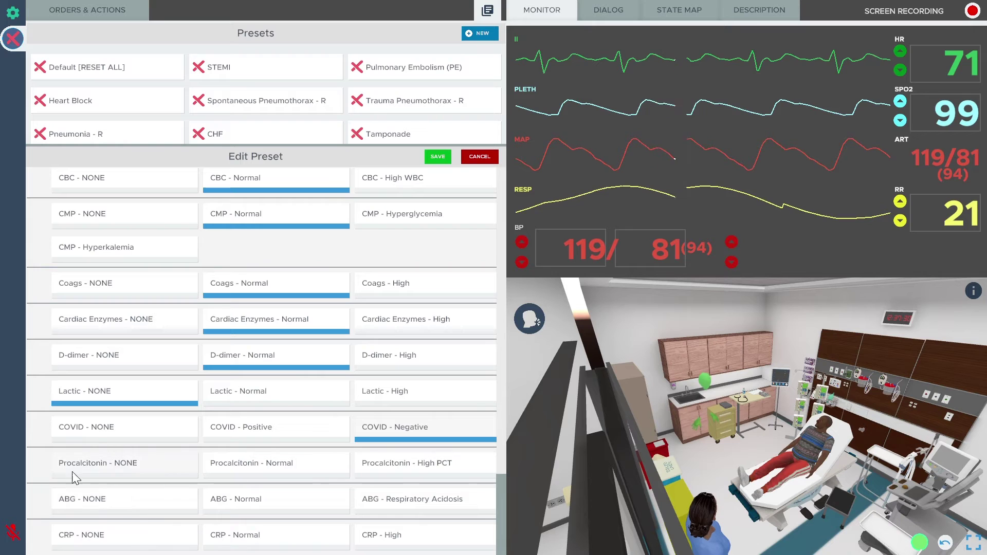
left_click(136, 498)
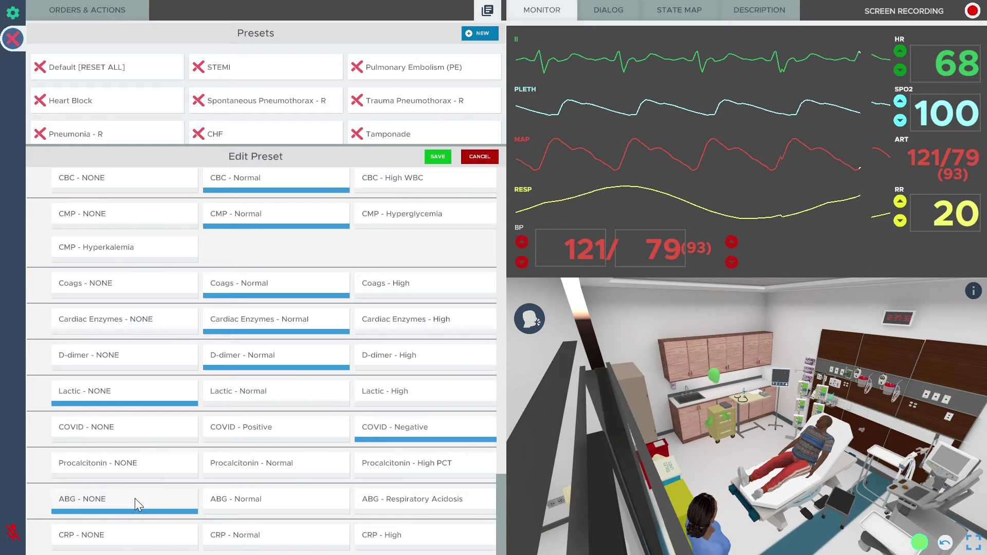
scroll(260, 309, "up", 6)
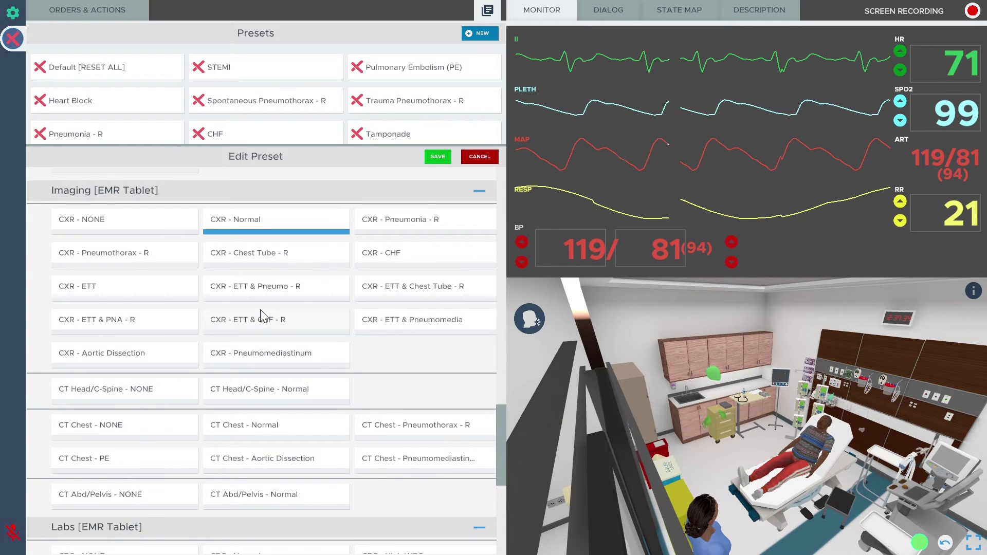
scroll(261, 309, "up", 10)
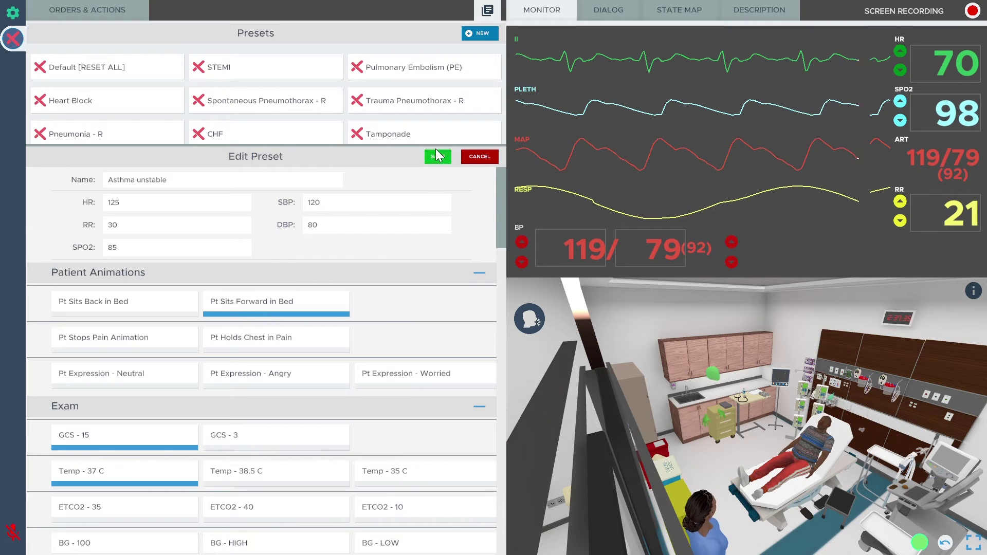
Save the edited Asthma unstable preset and start the case from Orders & Actions
left_click(436, 155)
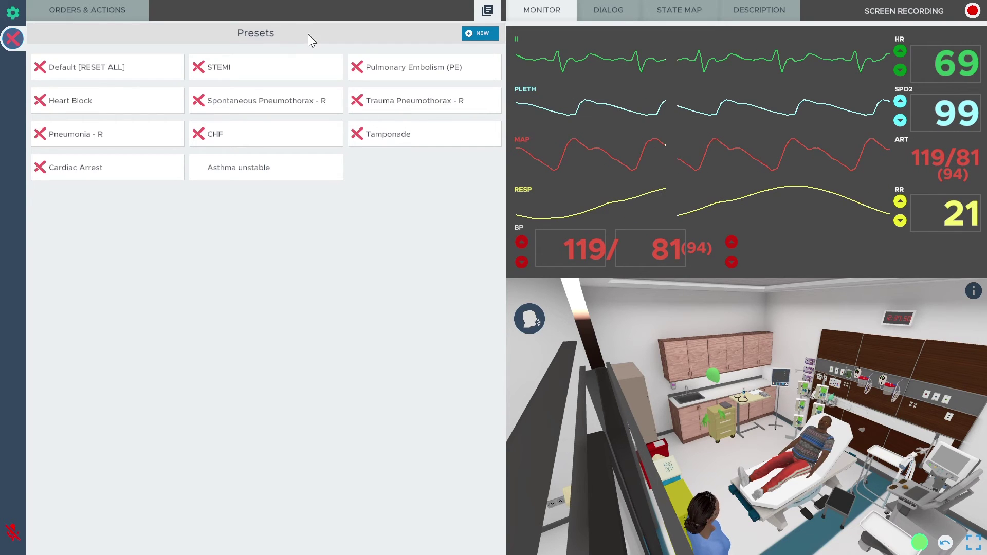
left_click(96, 8)
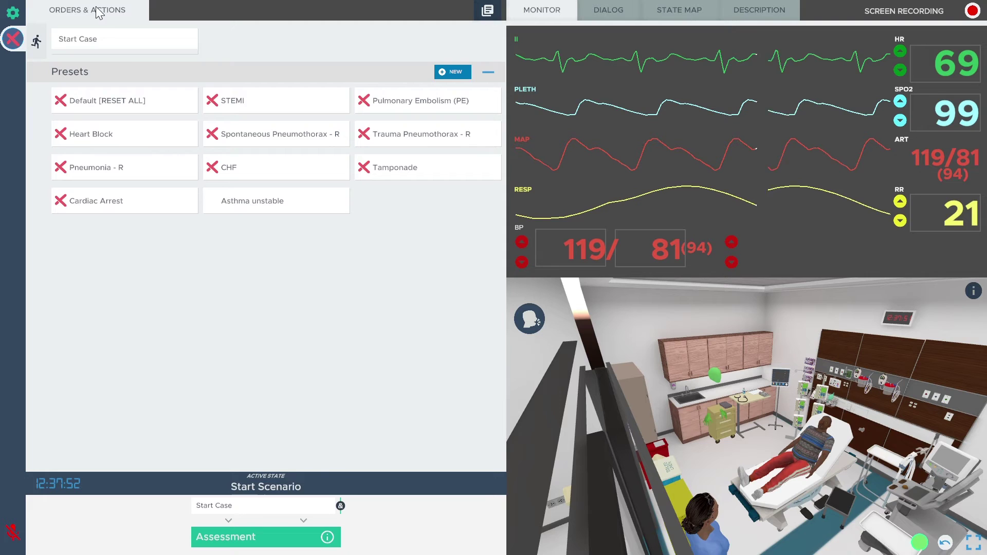
left_click(80, 41)
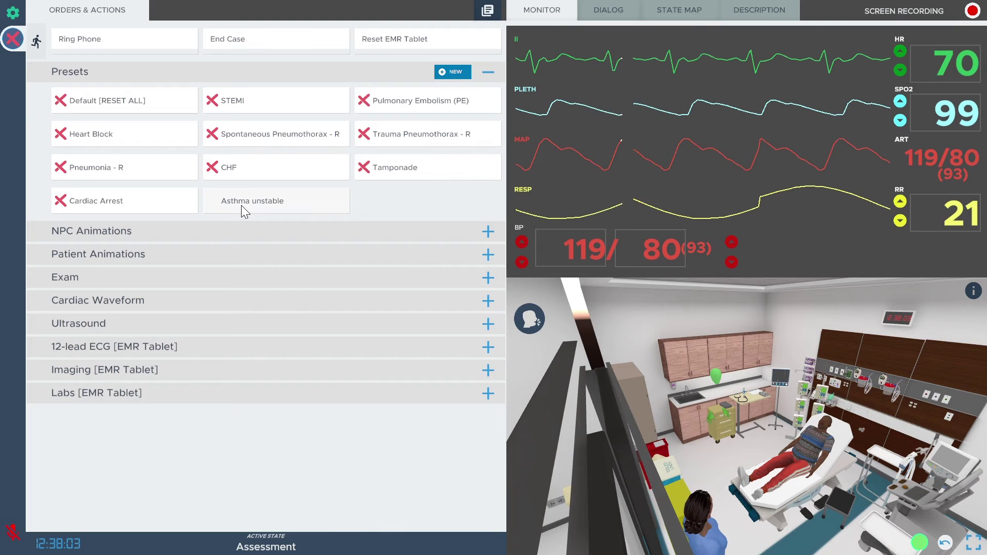
Expand the NPC animation, patient animation, exam, cardiac waveform and ultrasound sections
left_click(131, 230)
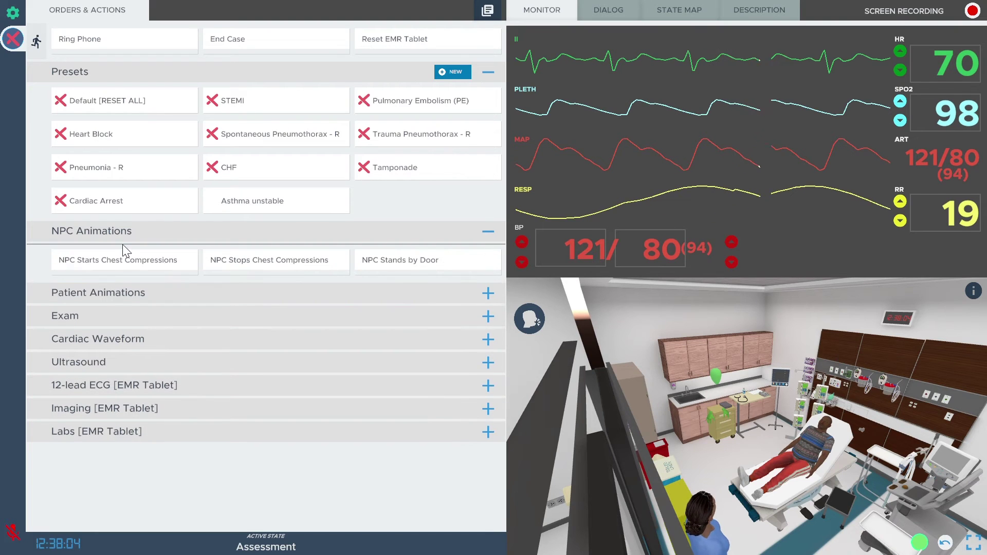
left_click(103, 291)
left_click(81, 424)
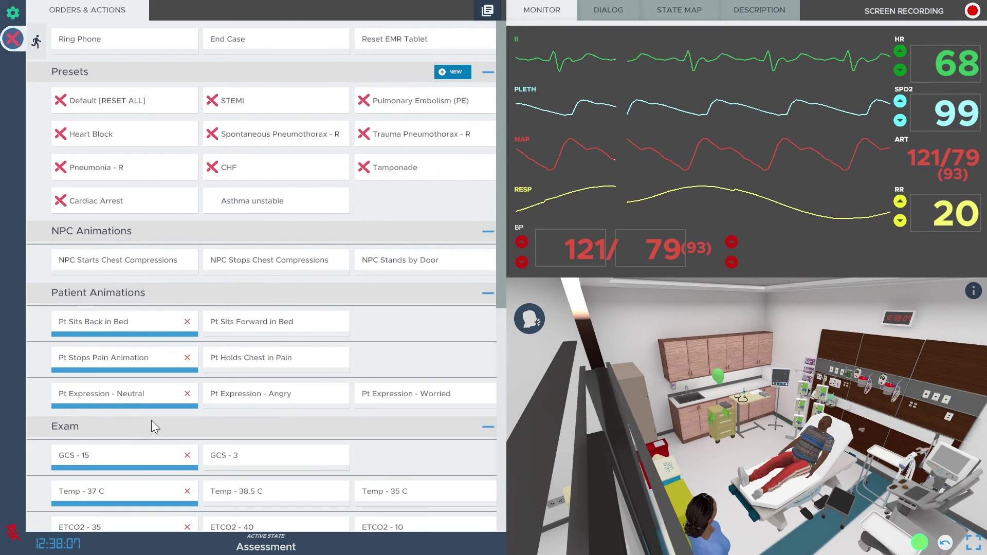
scroll(151, 422, "down", 8)
left_click(133, 432)
scroll(131, 433, "down", 3)
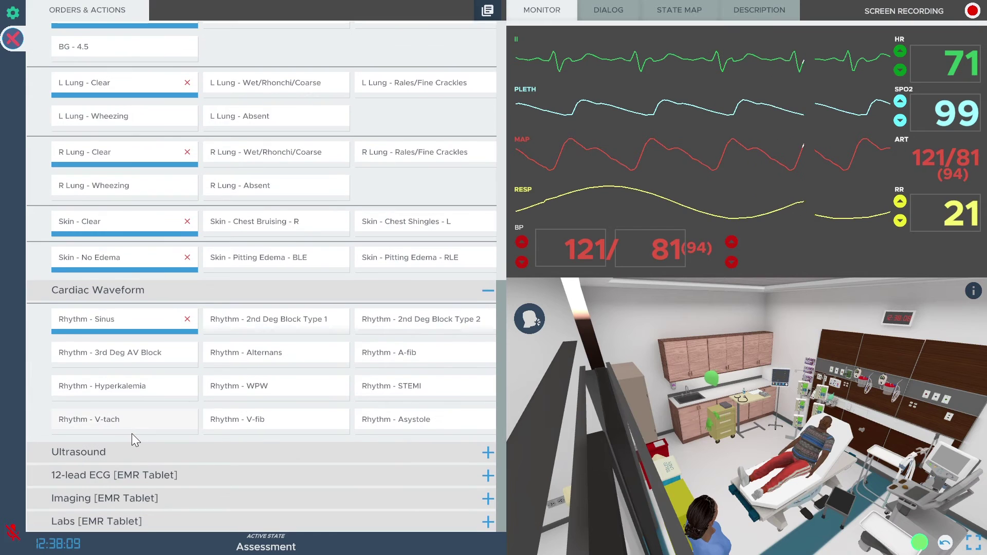
left_click(106, 455)
scroll(107, 456, "up", 10)
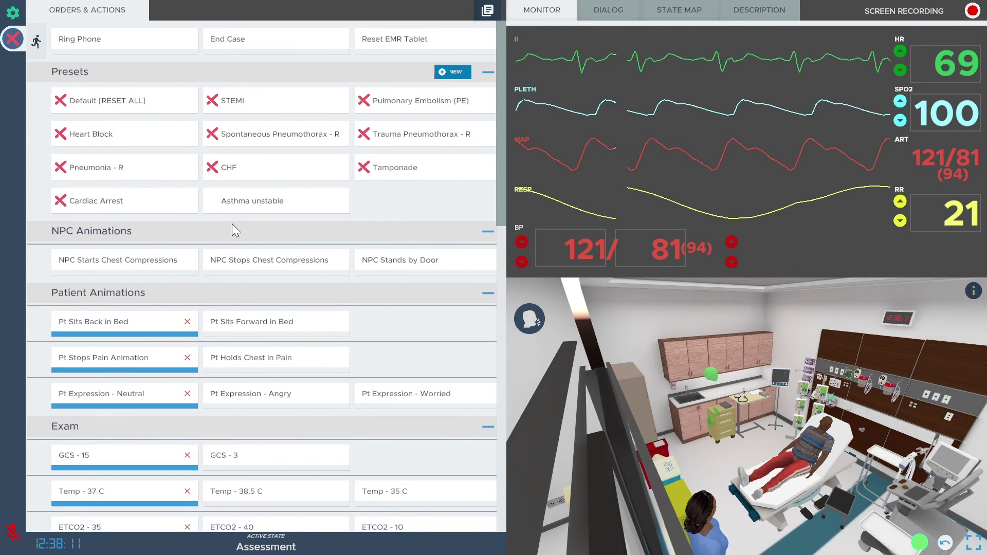
Apply the Asthma unstable preset, bringing HR near 124, SpO2 85 and RR 30
left_click(253, 205)
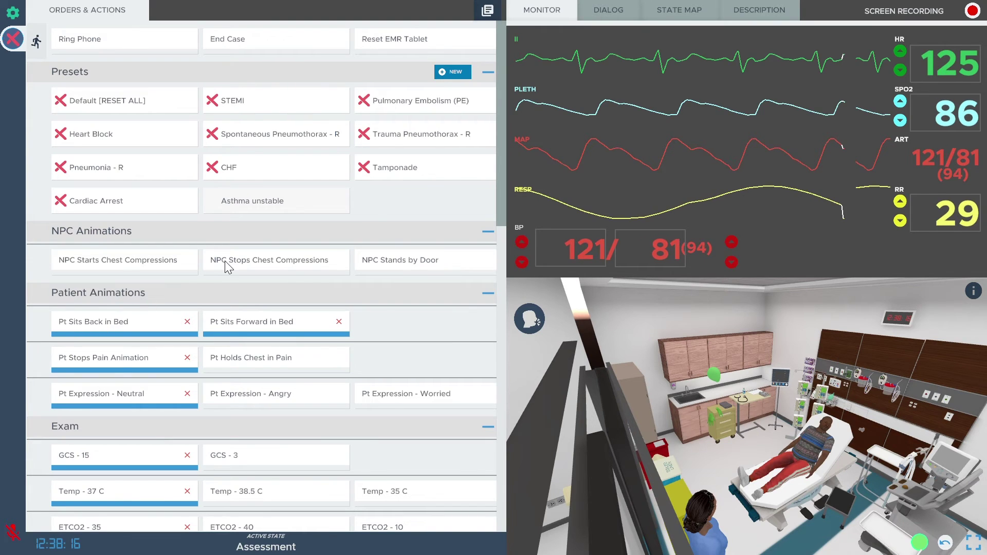
scroll(224, 260, "down", 3)
scroll(222, 265, "up", 3)
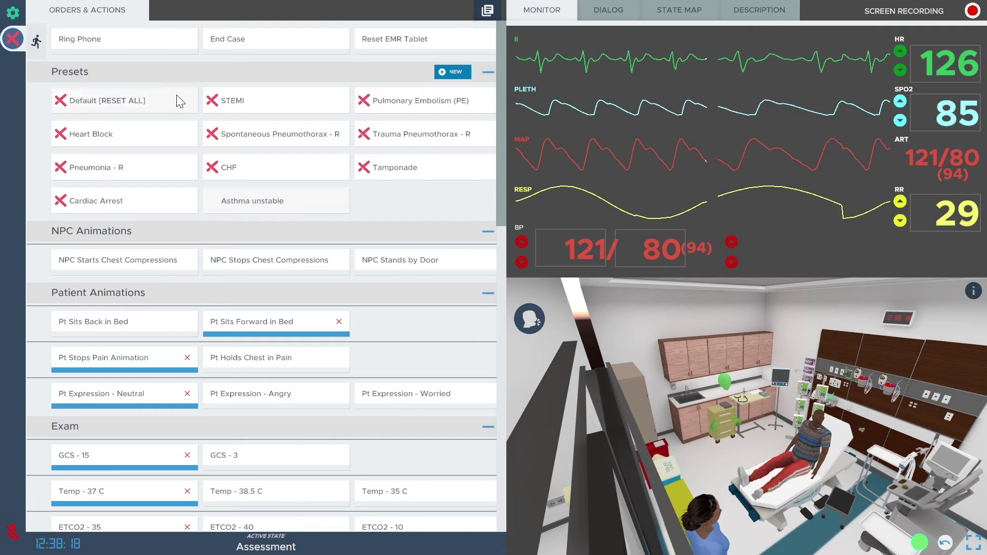
Change the 3-D room camera angle and display the room full screen
left_click(920, 543)
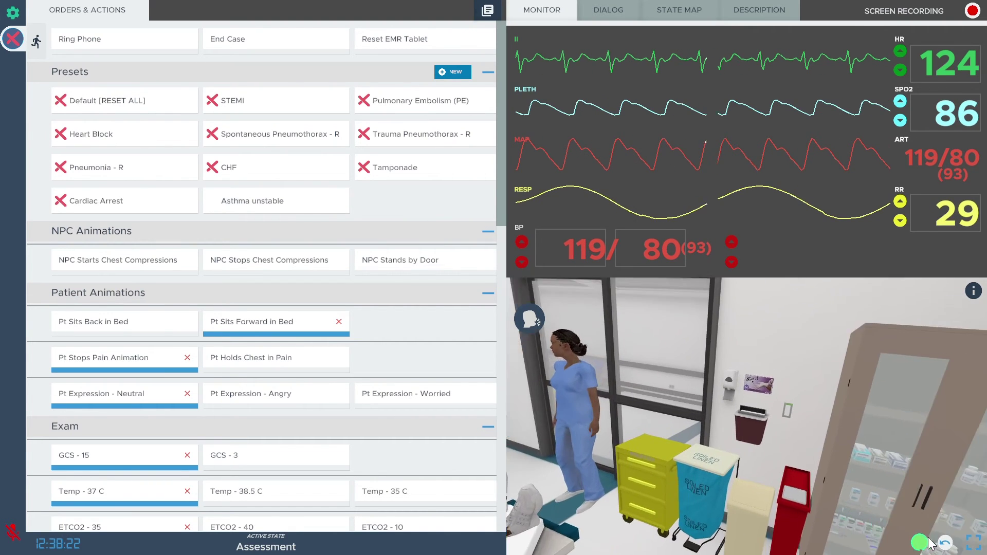
left_click(973, 543)
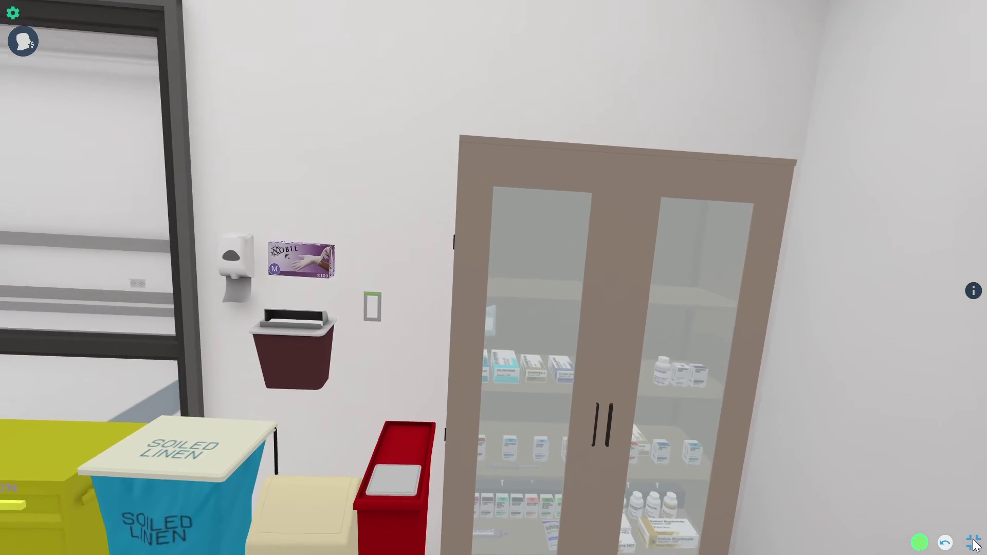